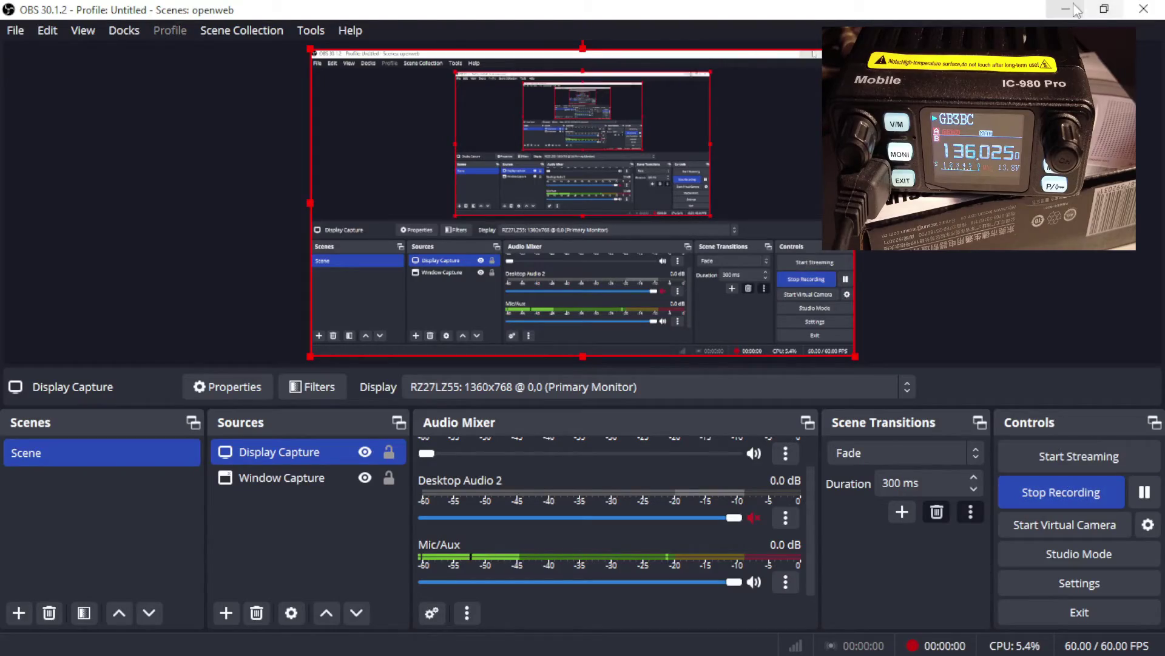
# - Launch the SF-8118 radio programming software from its program folder and maximise its window
pyautogui.click(1069, 9)
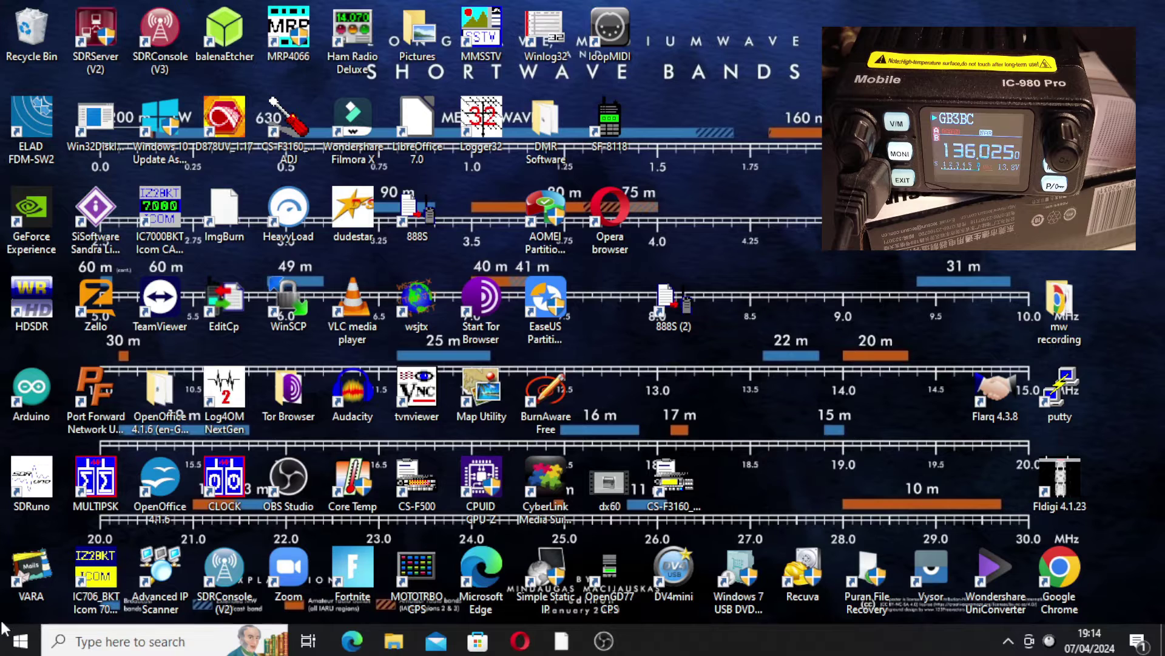
pyautogui.click(20, 642)
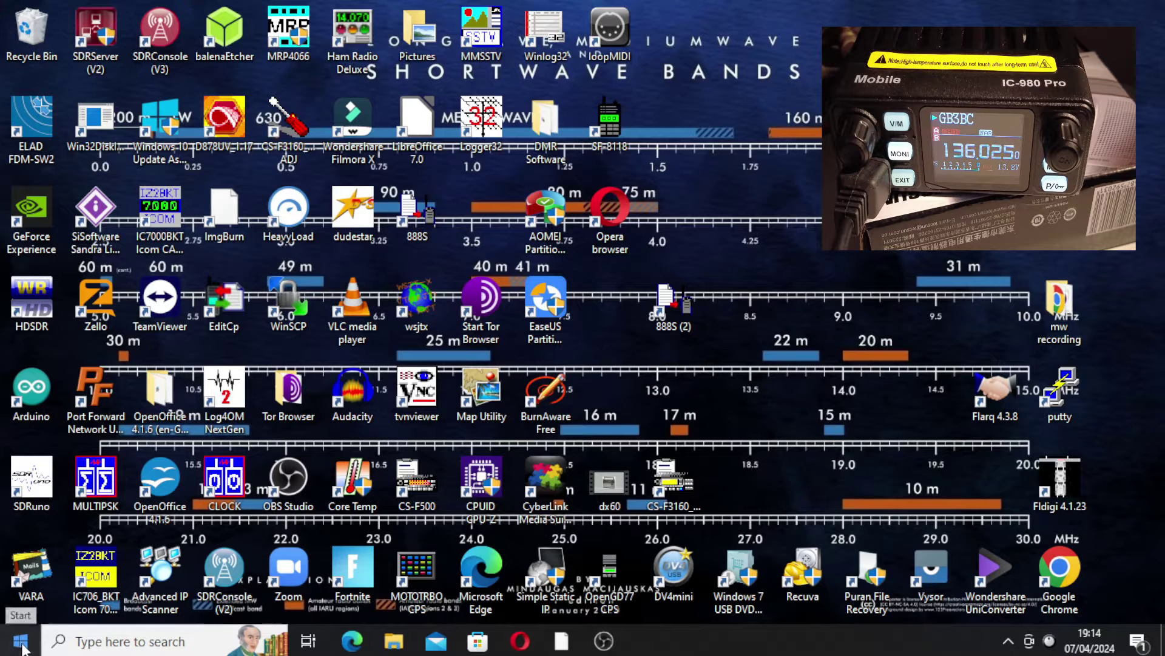
pyautogui.scroll(-10, 182, 340)
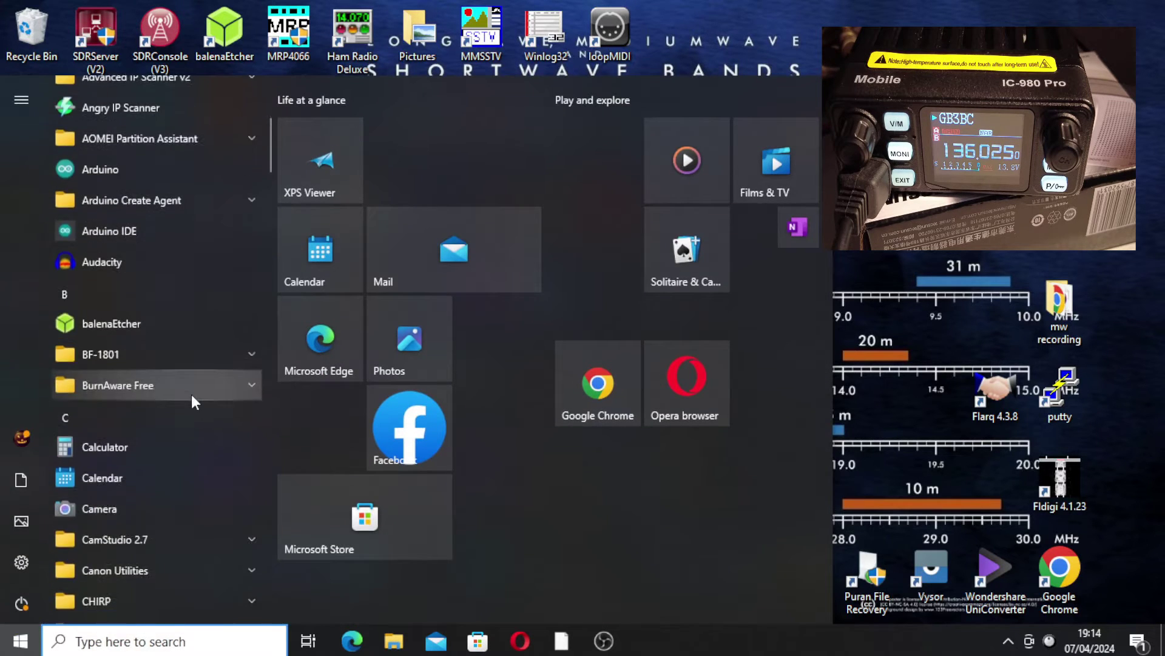
pyautogui.scroll(-15, 193, 348)
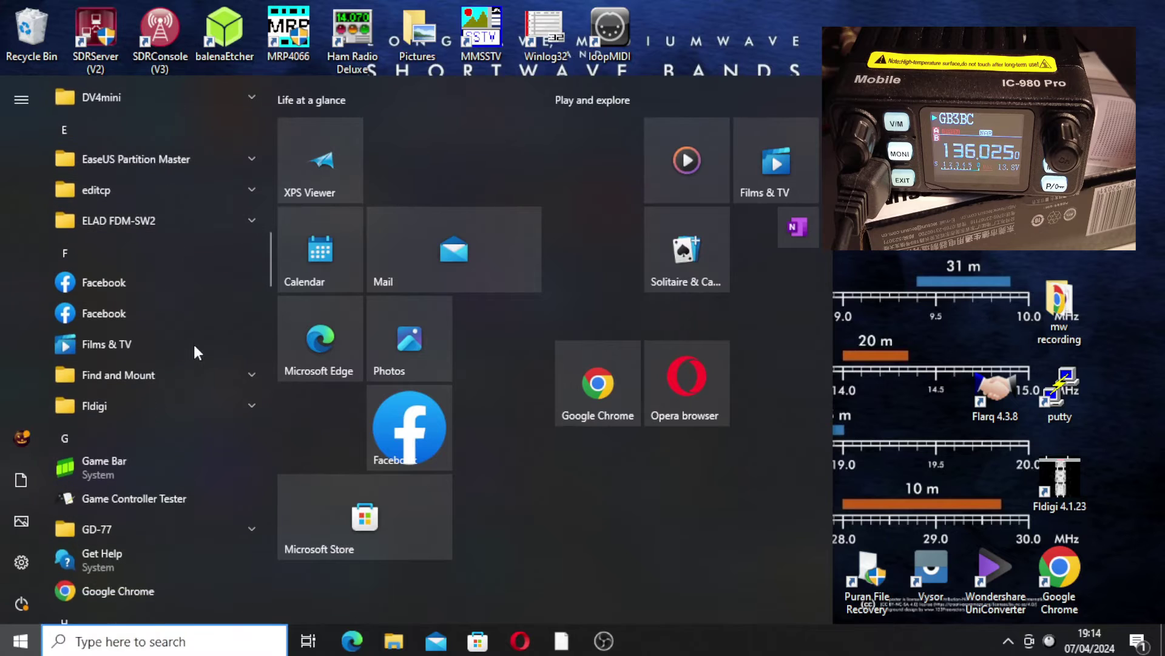
pyautogui.scroll(-15, 195, 351)
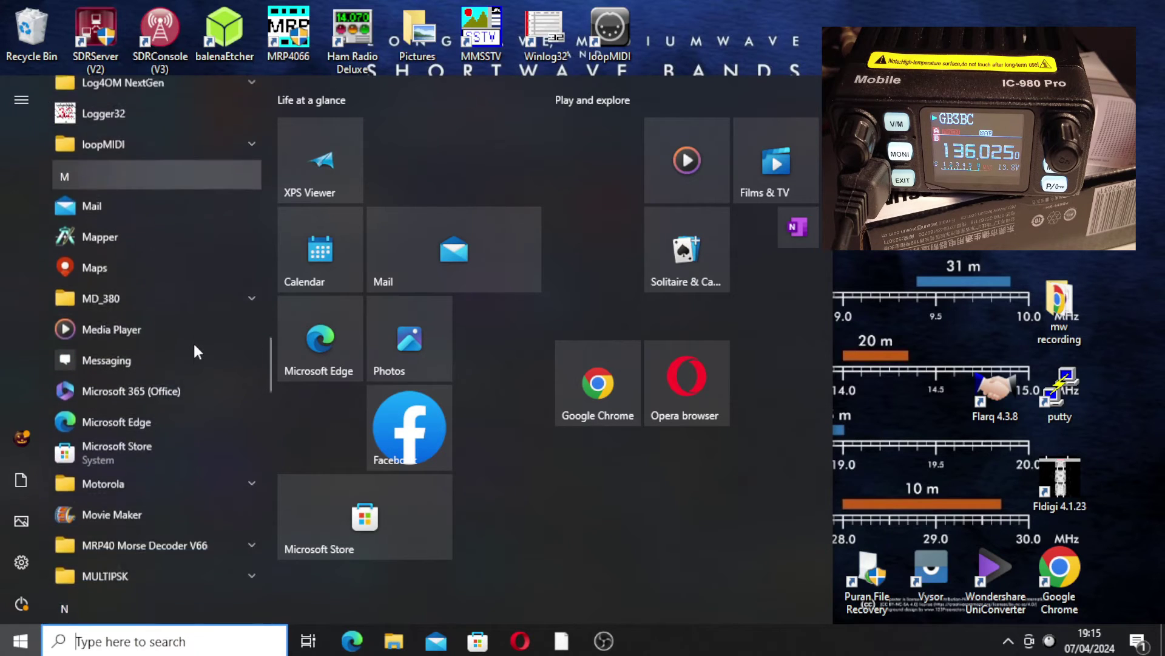
pyautogui.scroll(-15, 194, 349)
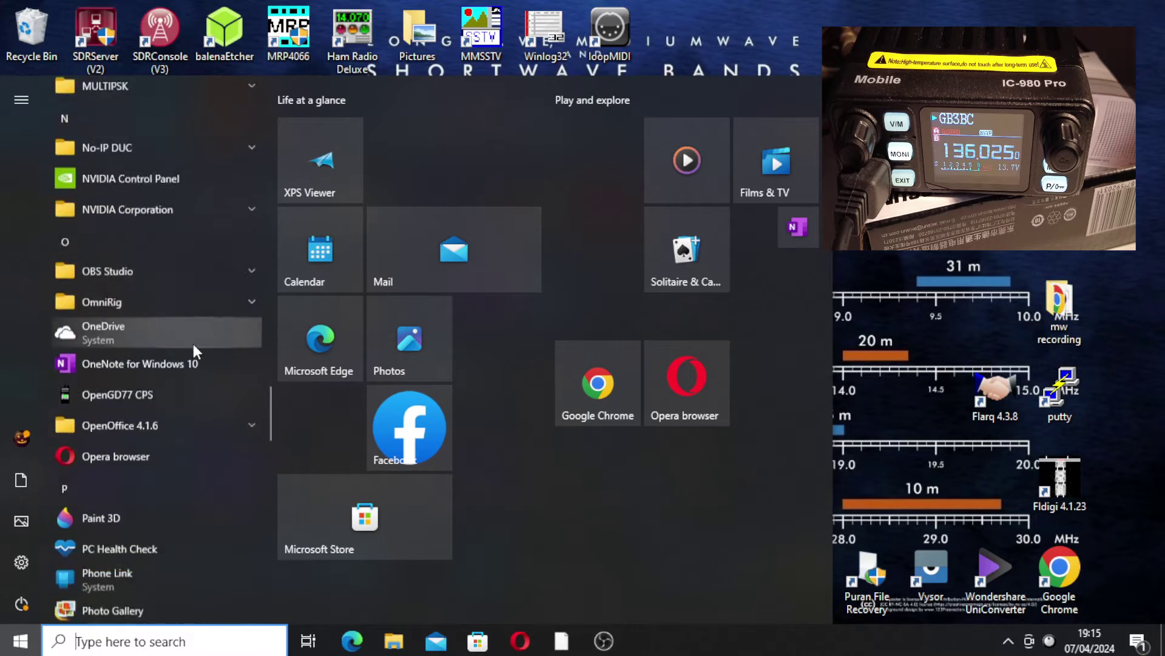
pyautogui.scroll(-3, 192, 342)
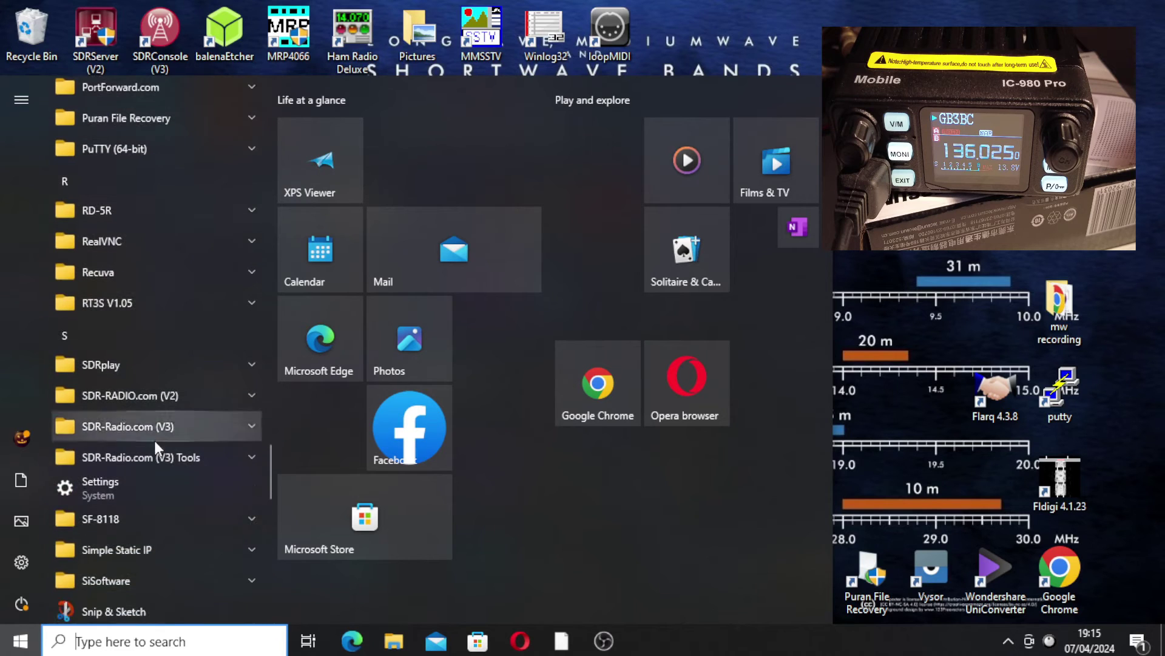
pyautogui.click(176, 520)
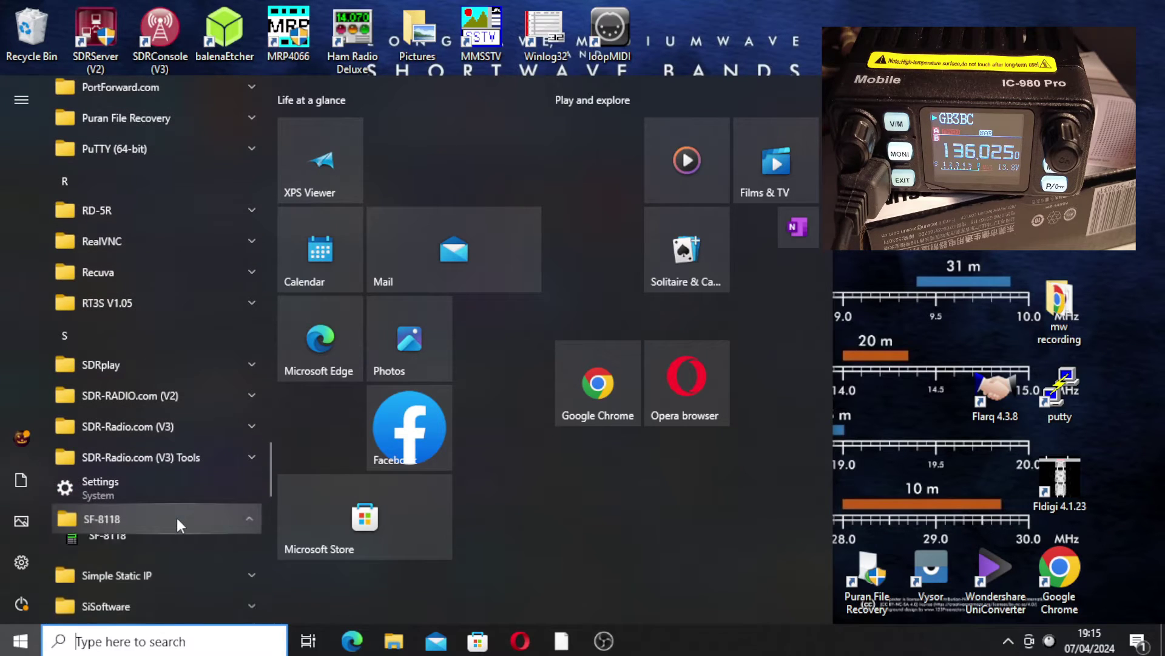
pyautogui.click(127, 545)
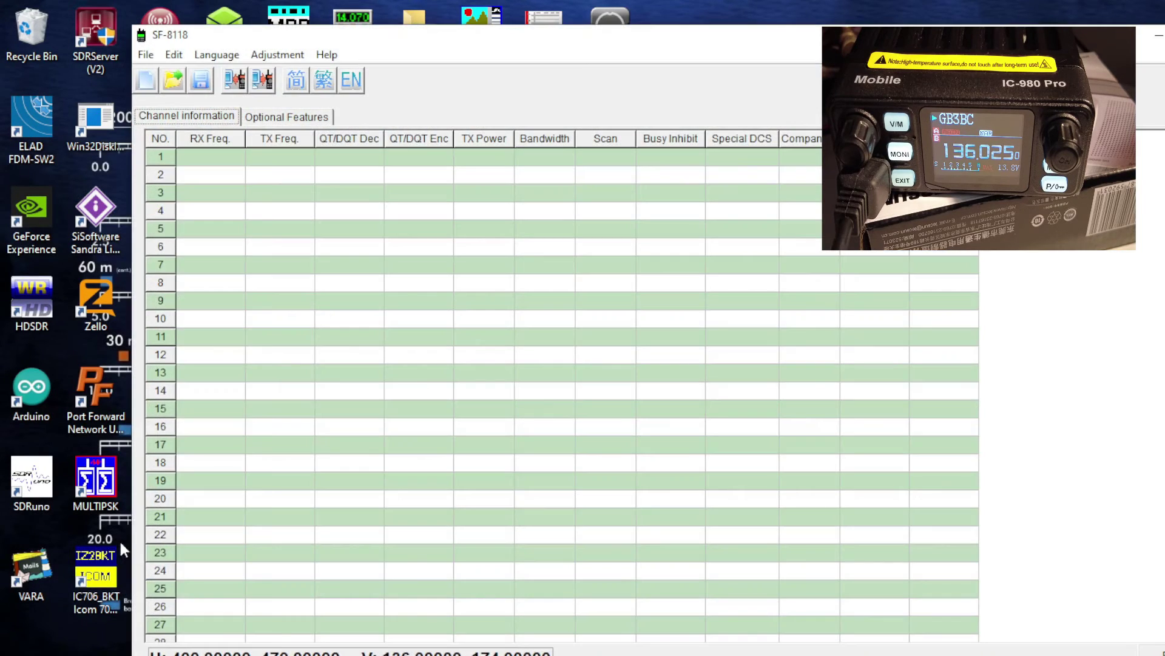
pyautogui.moveTo(721, 36); pyautogui.dragTo(623, 27)
pyautogui.click(1094, 20)
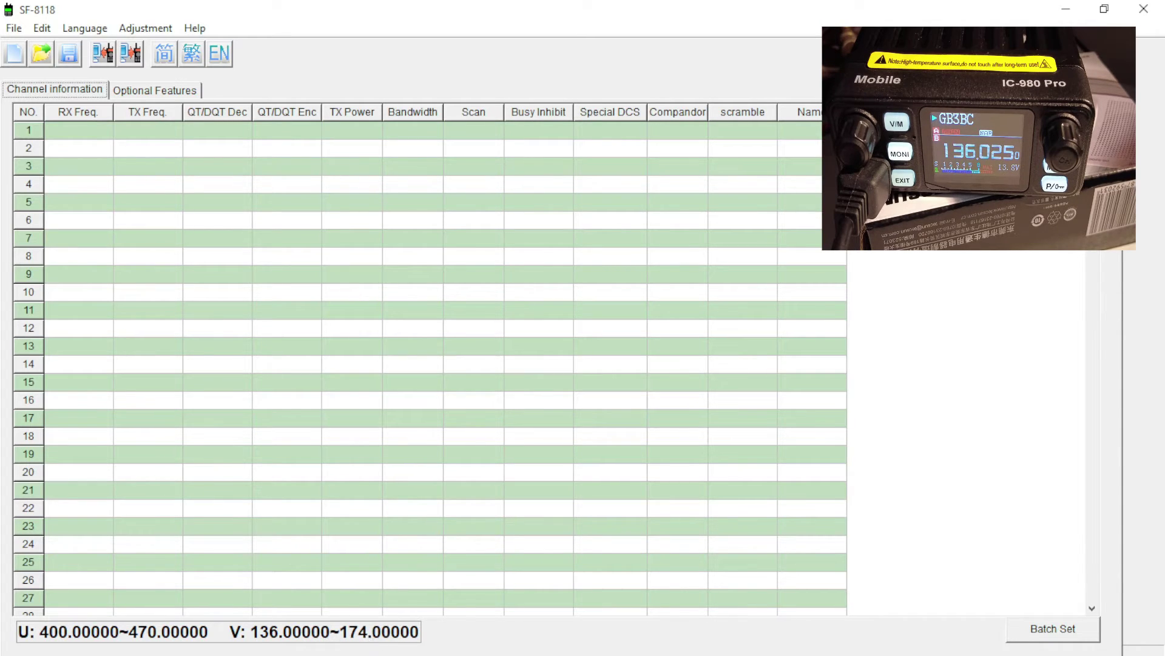
# - Read the channel data from the connected radio into the empty channel table
pyautogui.click(586, 398)
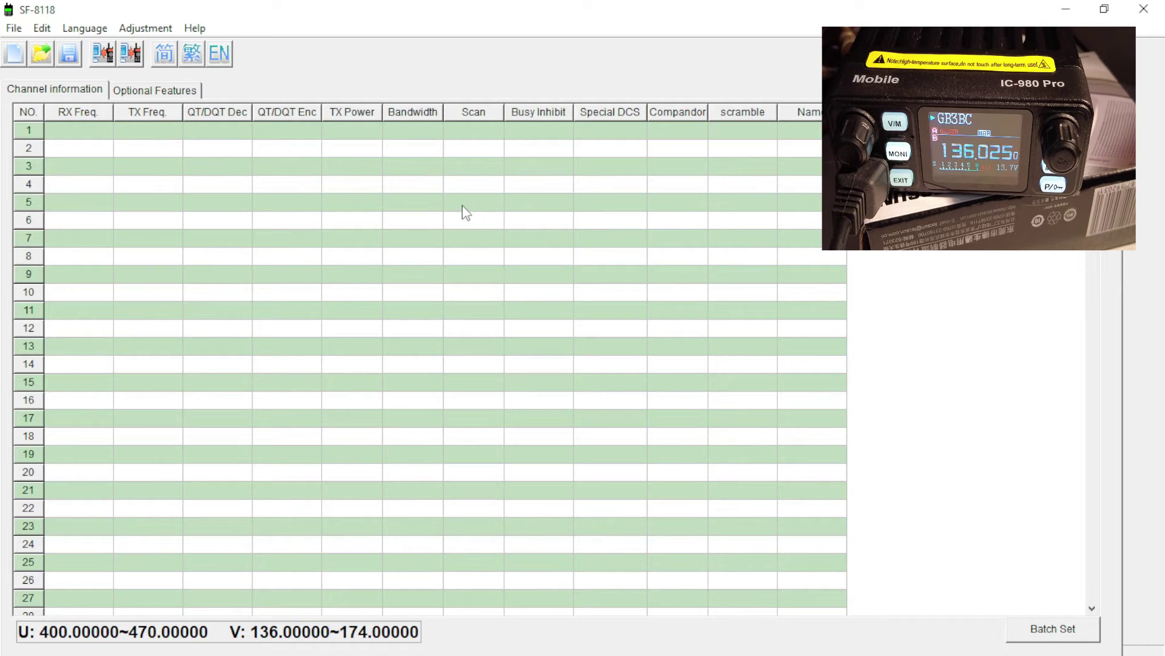
pyautogui.click(104, 54)
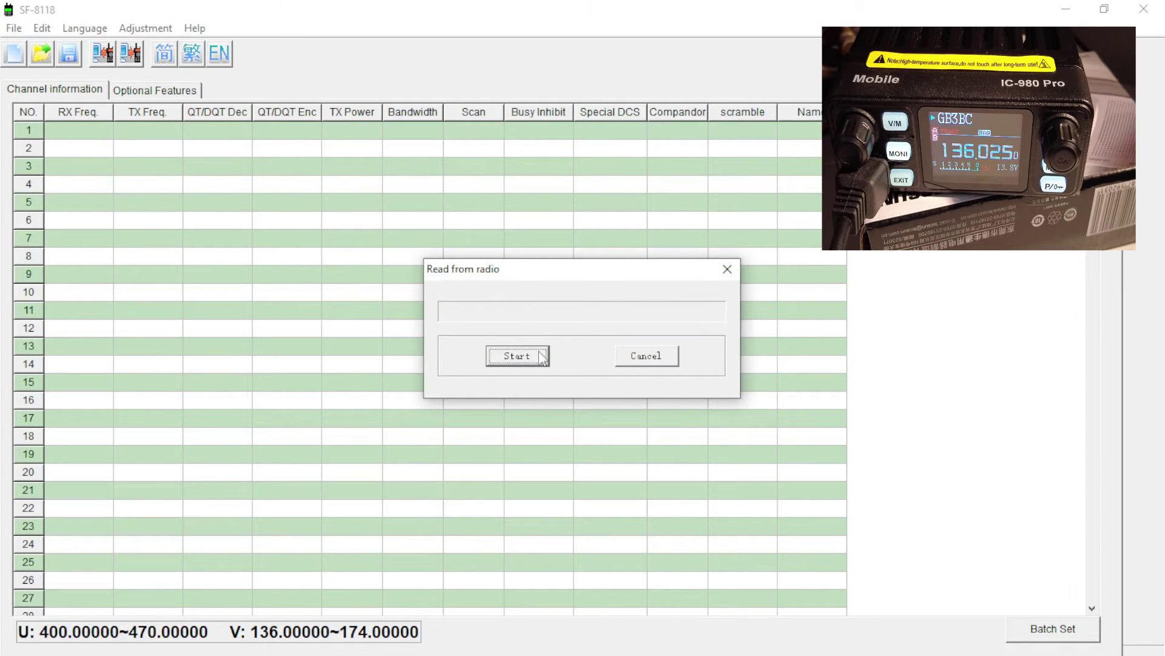
pyautogui.click(533, 354)
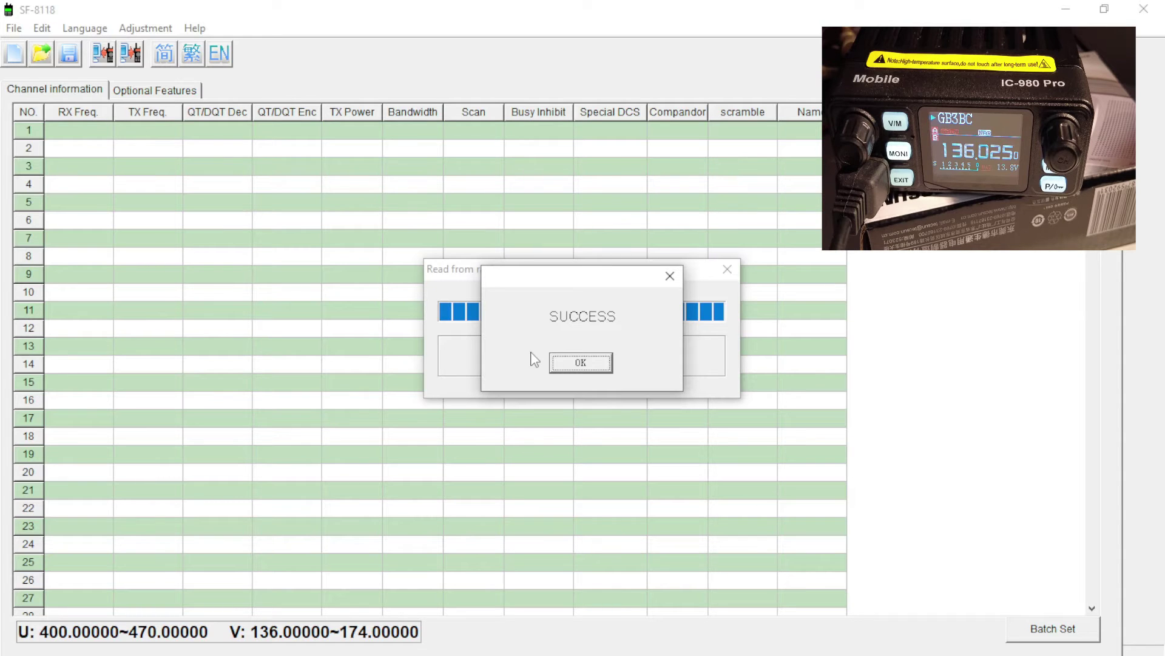
pyautogui.click(581, 362)
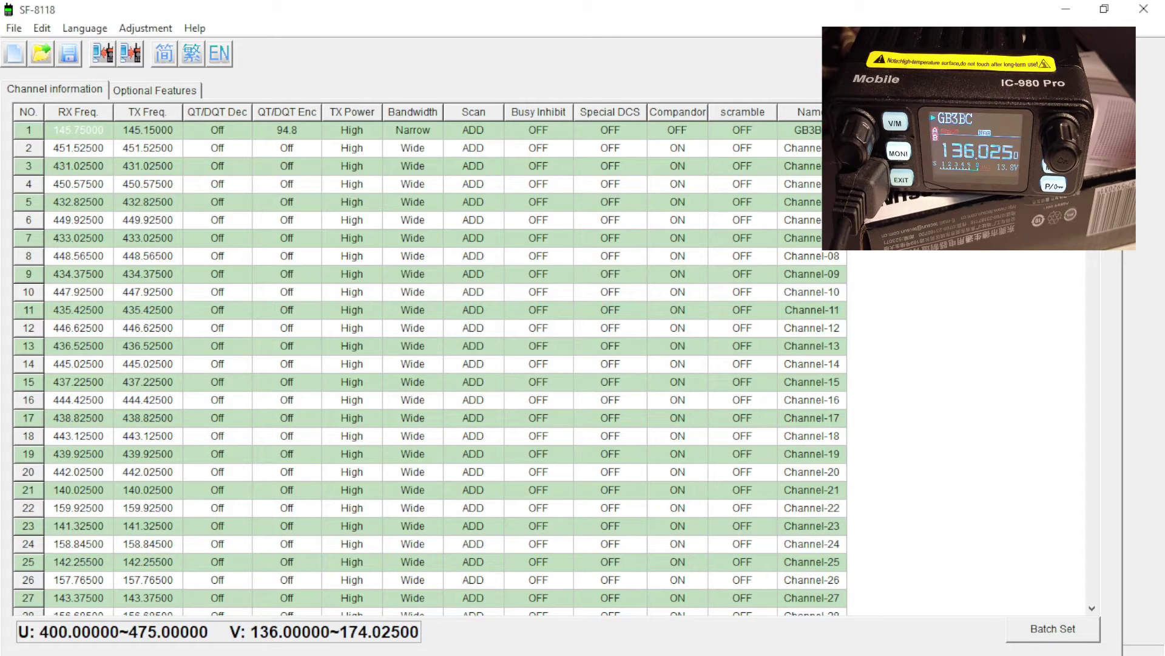
# - Examine channel 1's receive and transmit frequencies and look through the rest of the programmed channel list
pyautogui.click(83, 133)
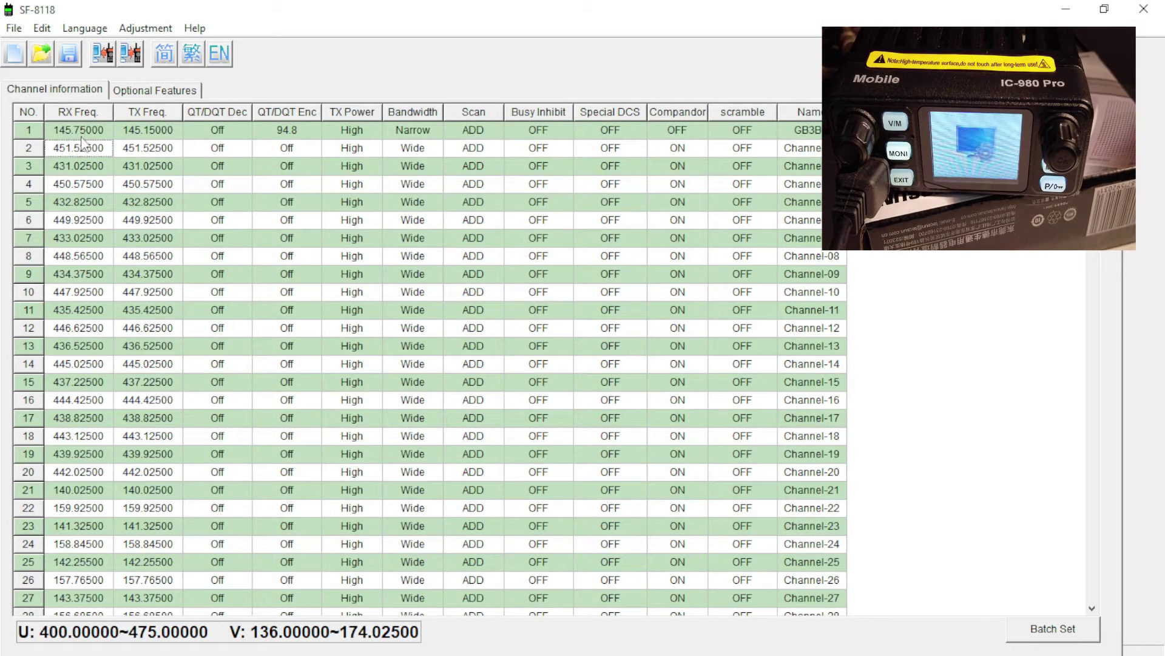
pyautogui.press('Tab')
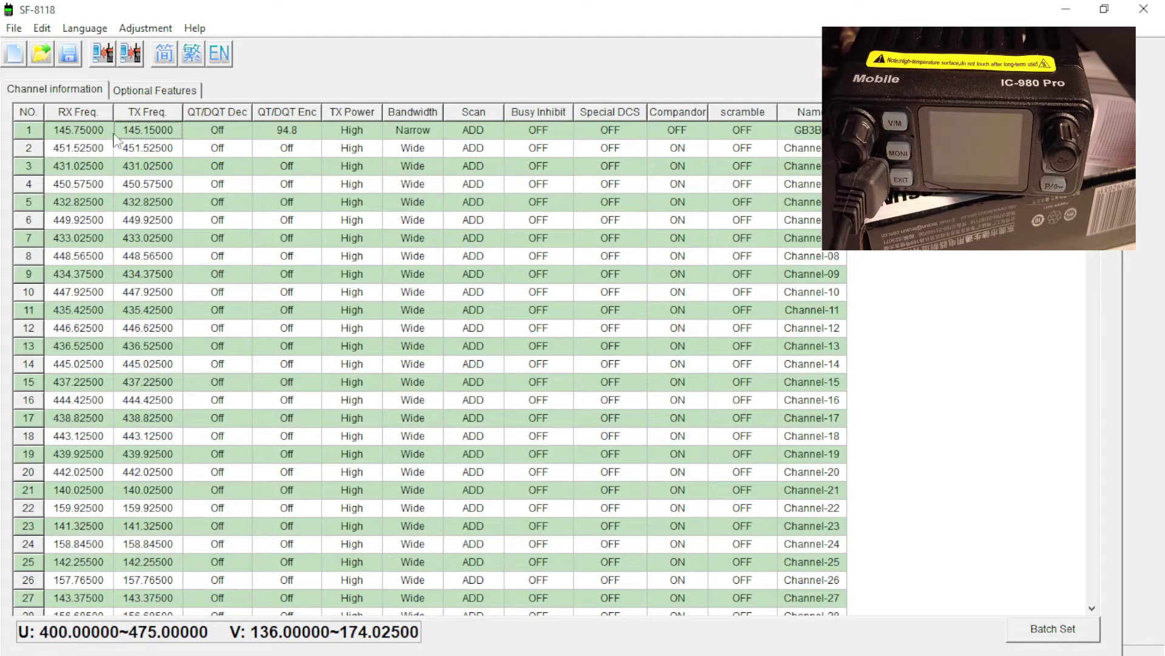
pyautogui.click(68, 133)
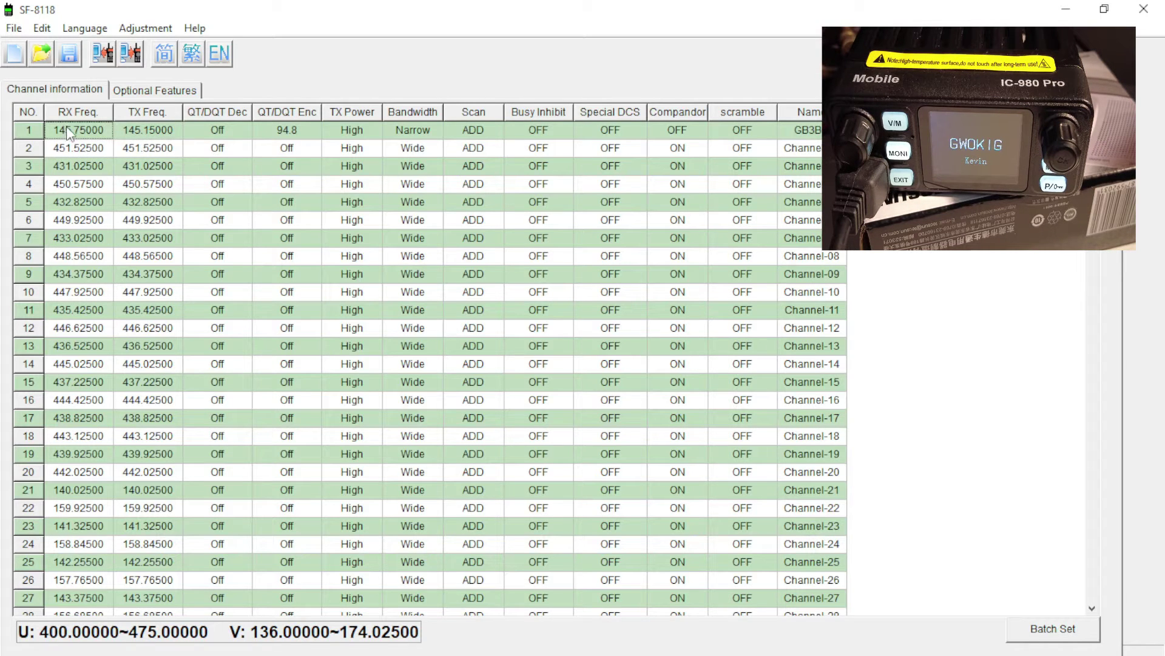
pyautogui.click(159, 135)
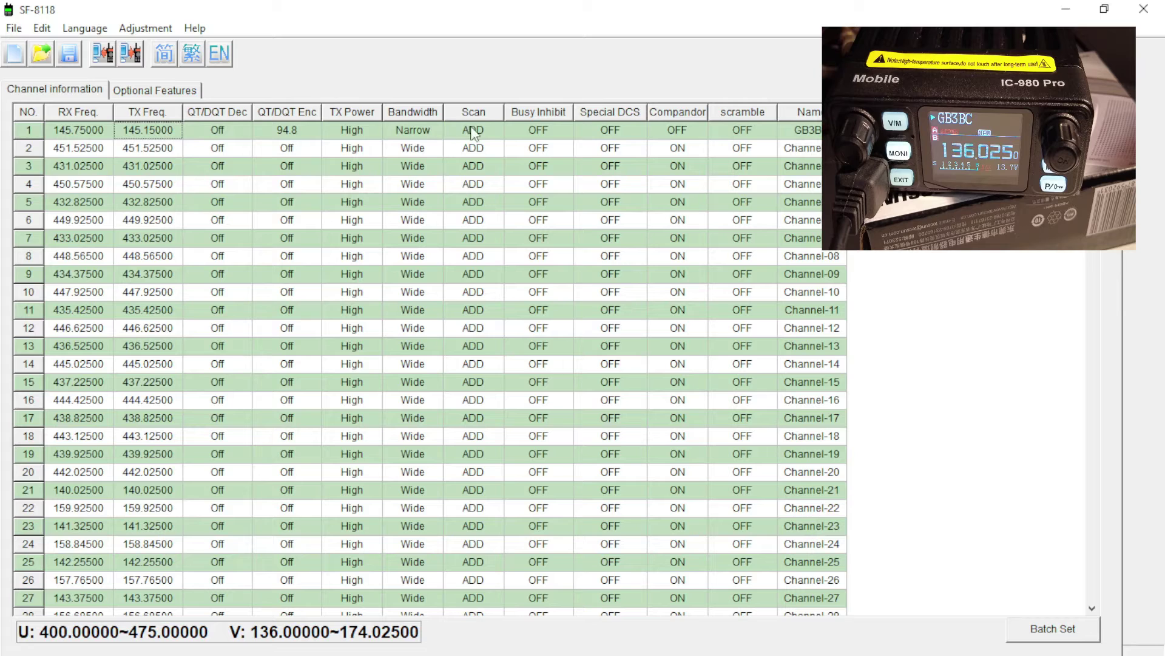
pyautogui.press('Down')
pyautogui.press('Down')
pyautogui.press('Down')
pyautogui.press('Down')
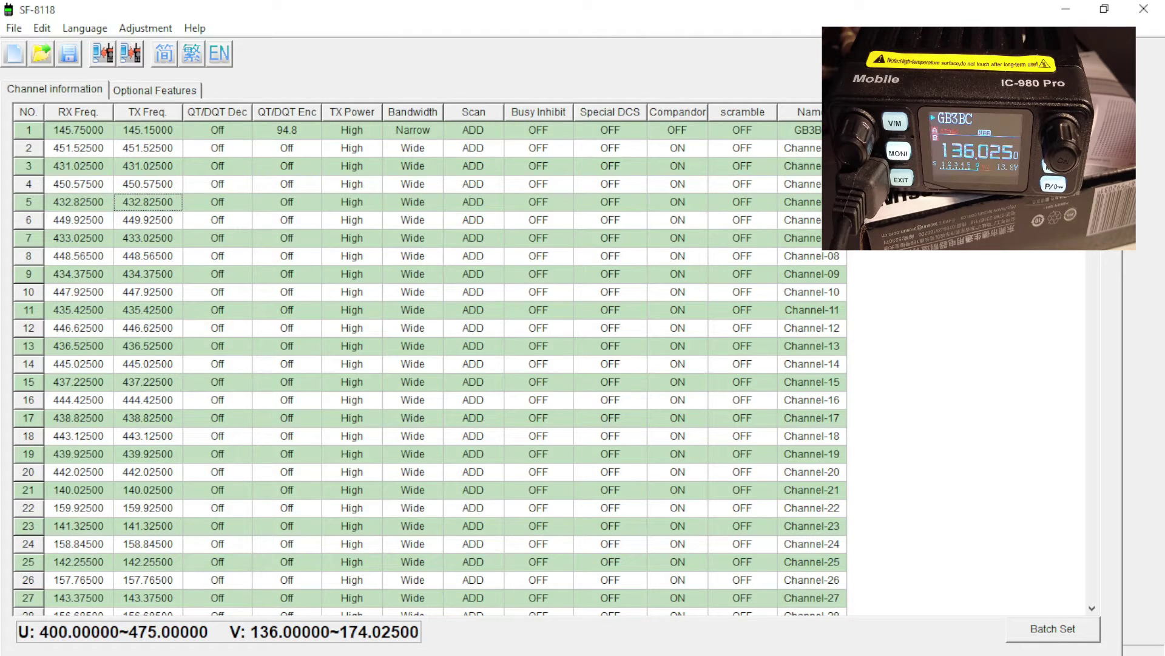
pyautogui.scroll(-3, 425, 364)
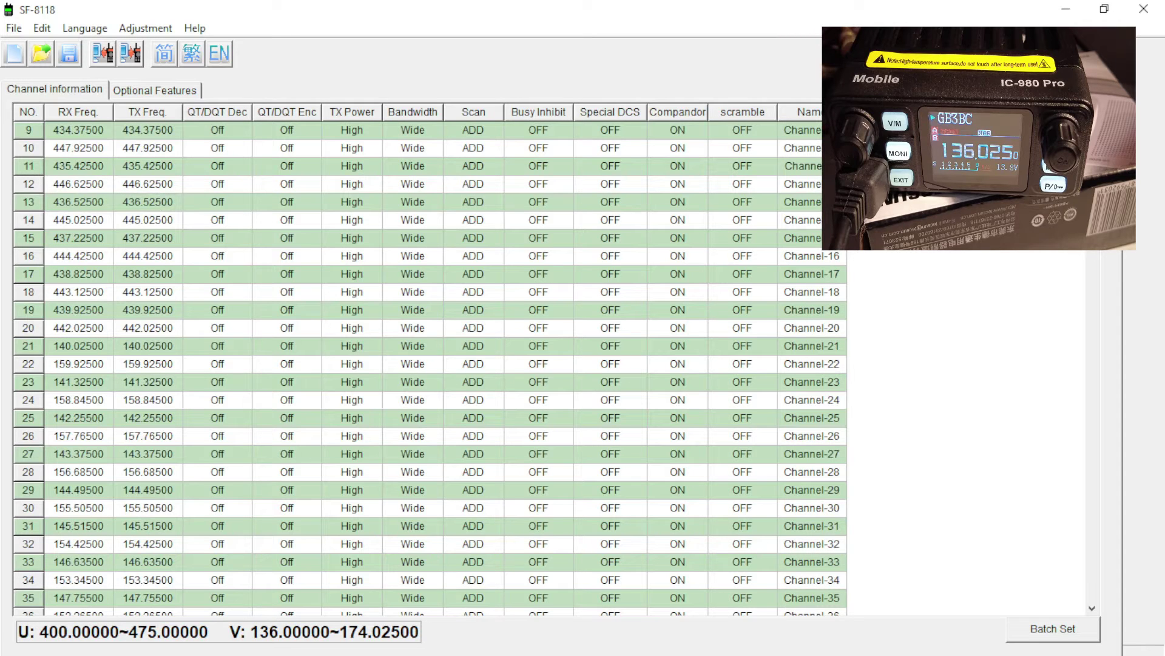
pyautogui.scroll(-5, 199, 327)
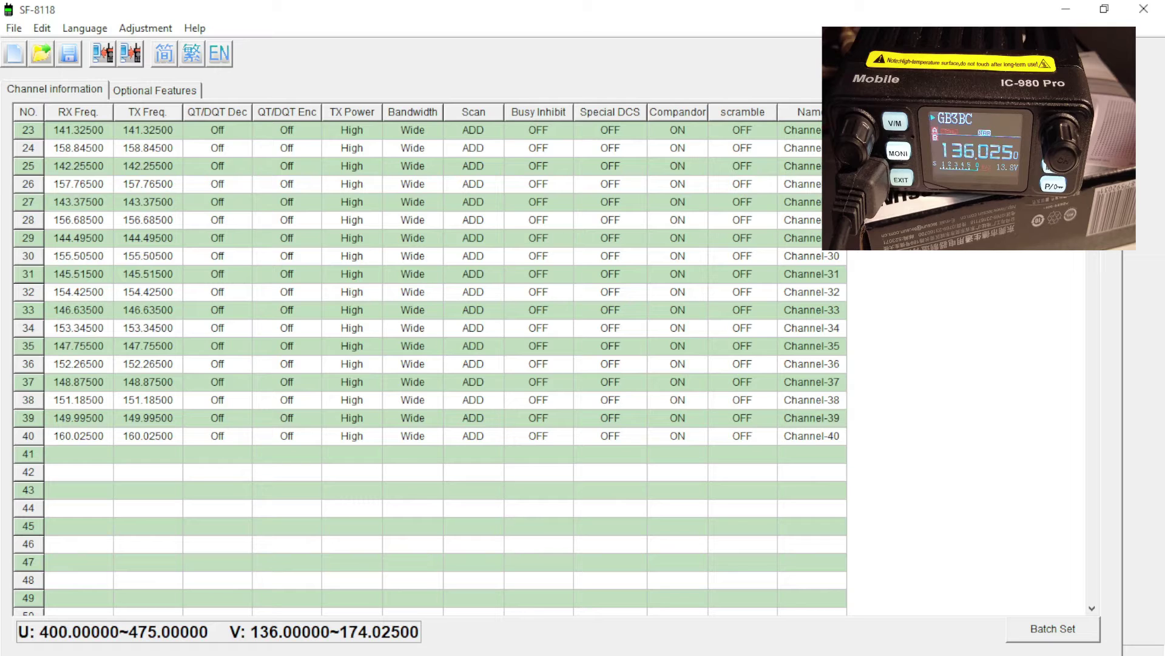
pyautogui.scroll(3, 425, 364)
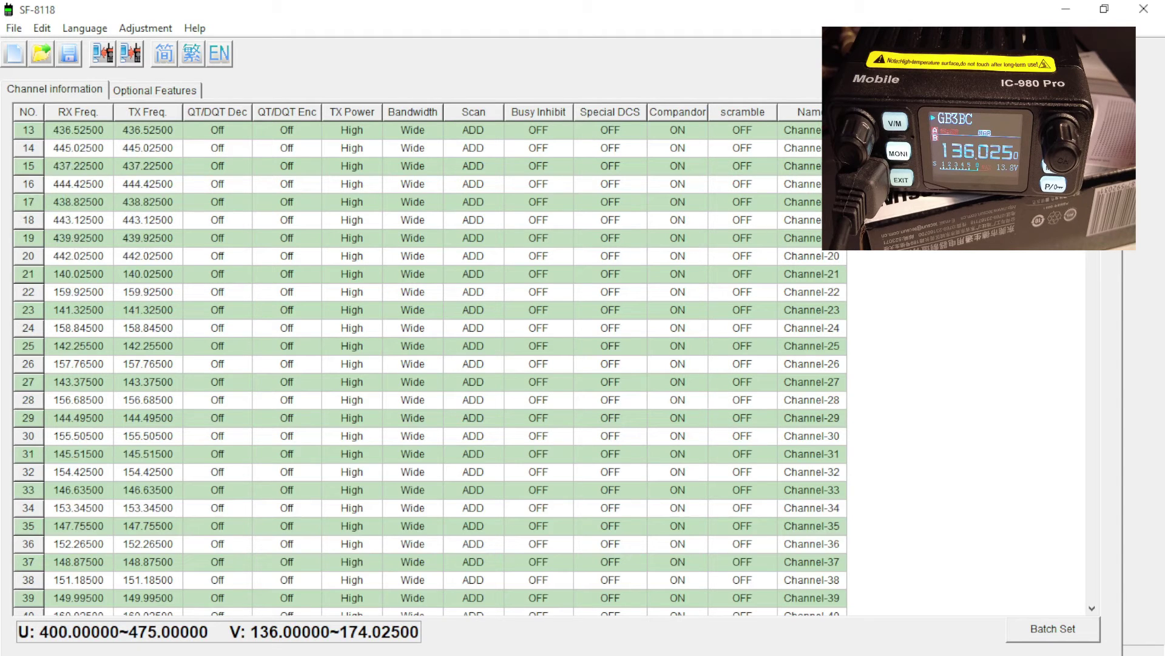
pyautogui.scroll(4, 424, 364)
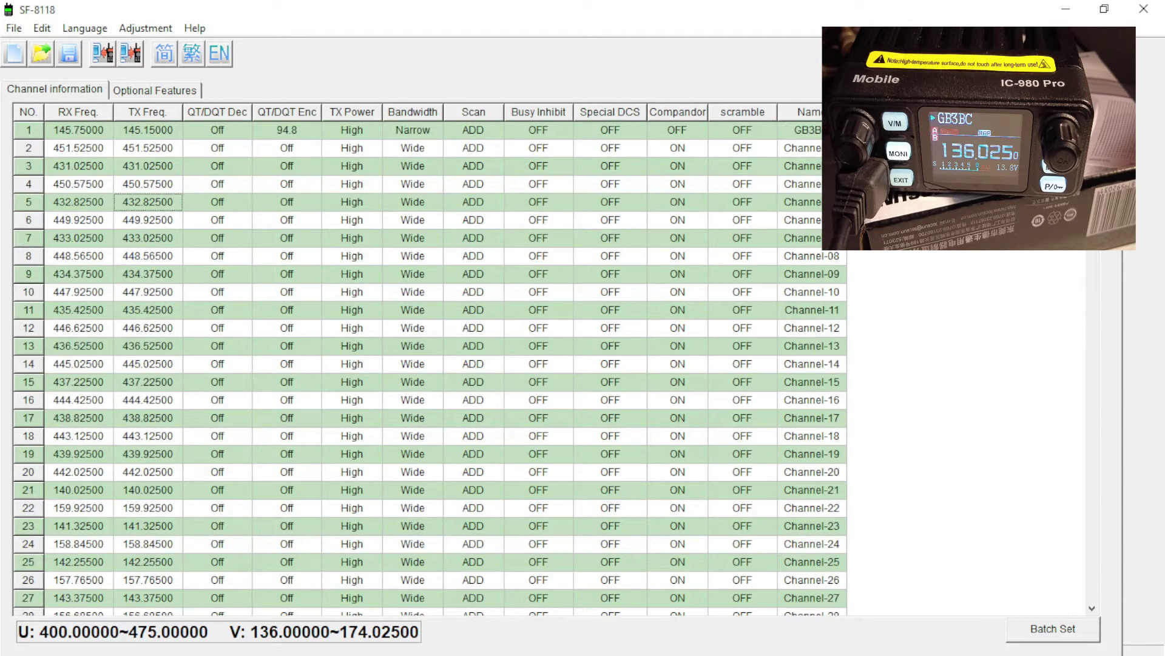
# - Set channel 2's receive frequency to 145.6 and its transmit frequency to 145
pyautogui.click(74, 152)
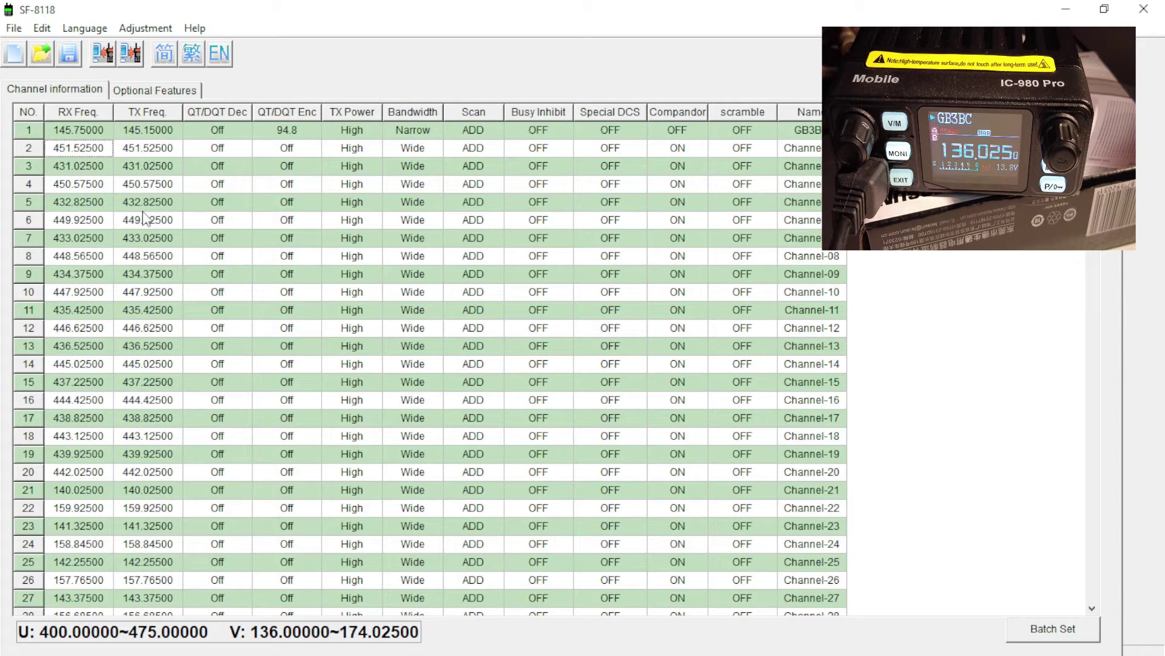
pyautogui.write('145.6')
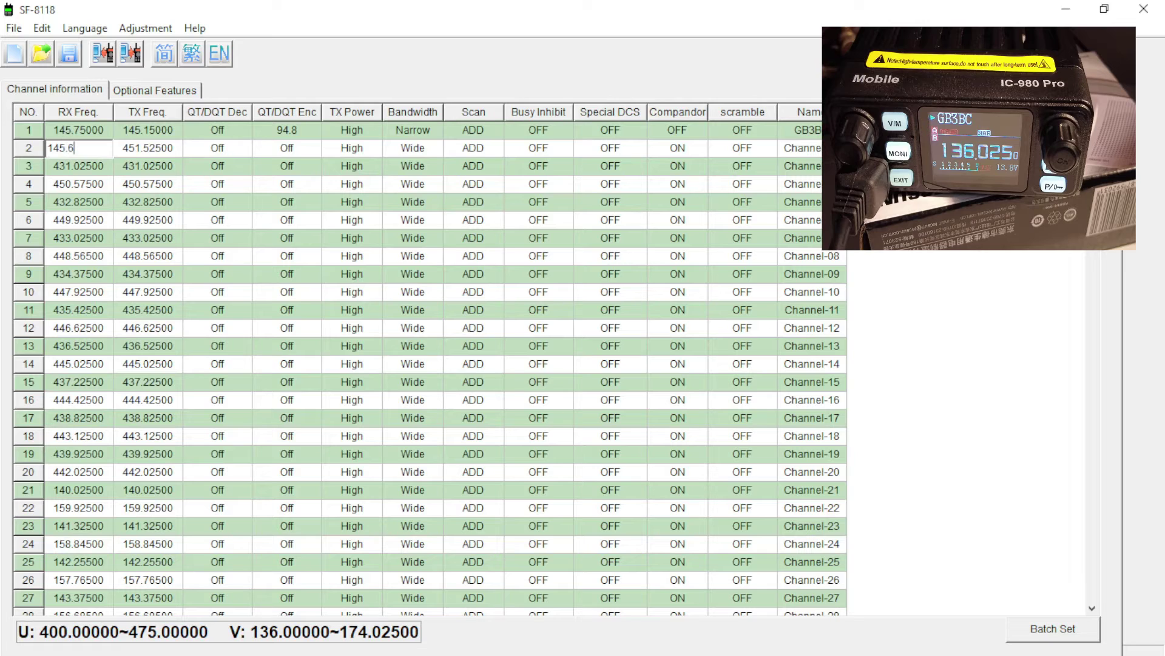
pyautogui.click(146, 146)
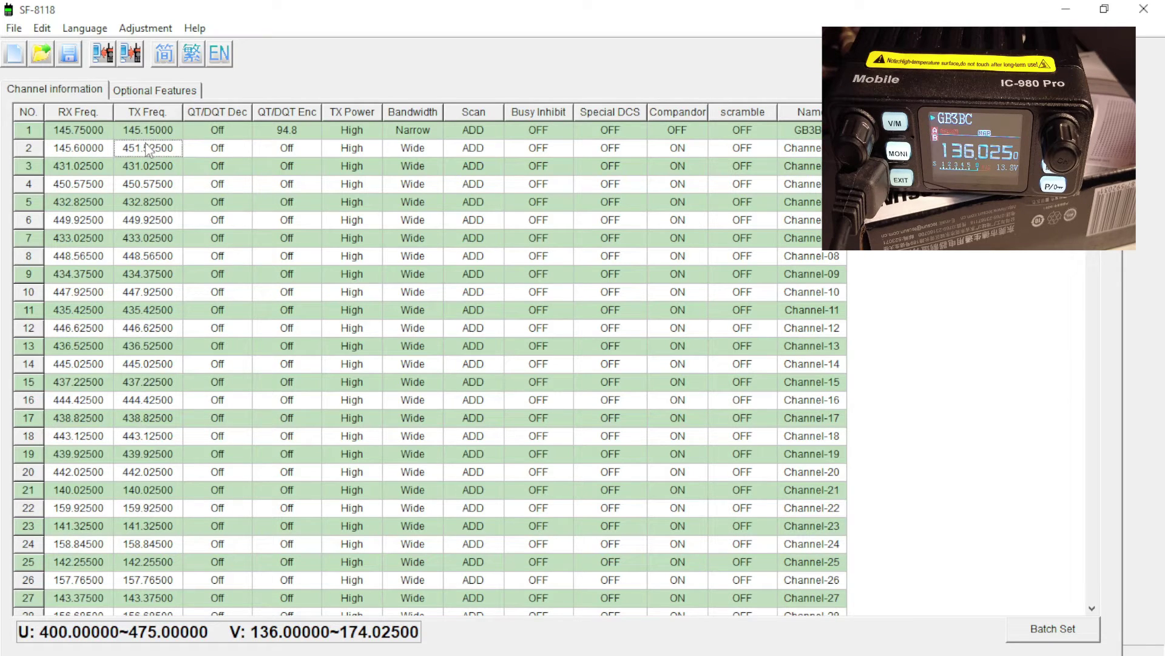
pyautogui.write('145')
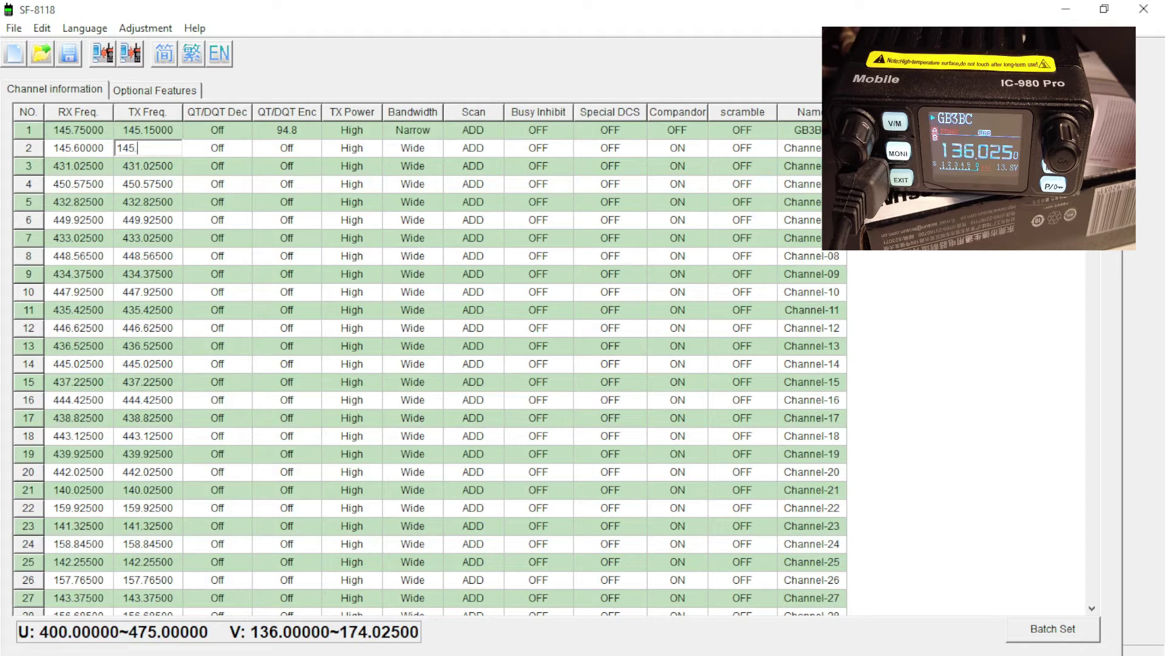
pyautogui.click(233, 153)
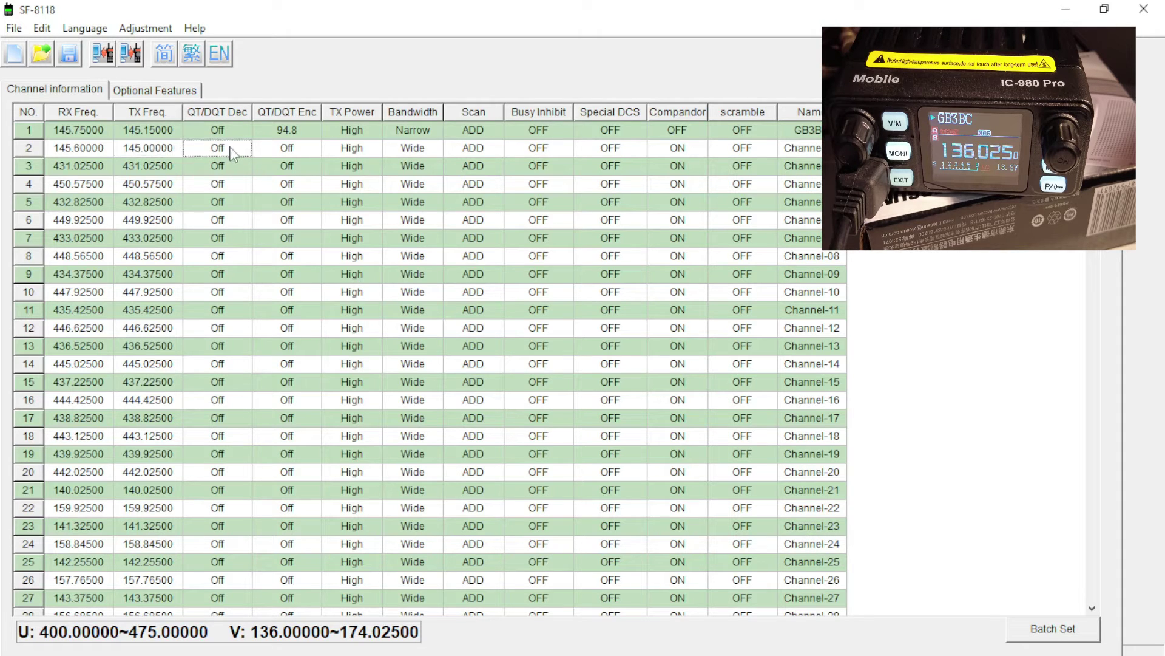
# - Set channel 2's QT/DQT encode tone to 94.8
pyautogui.click(315, 157)
pyautogui.click(305, 148)
pyautogui.click(312, 148)
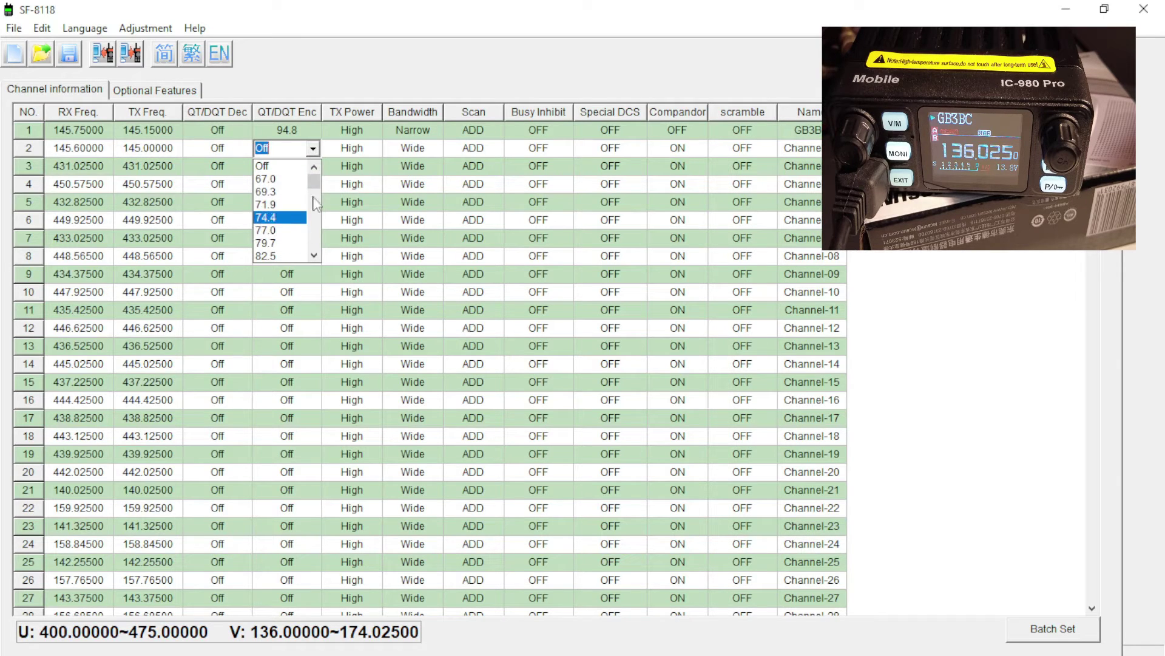
pyautogui.moveTo(316, 181); pyautogui.dragTo(317, 182)
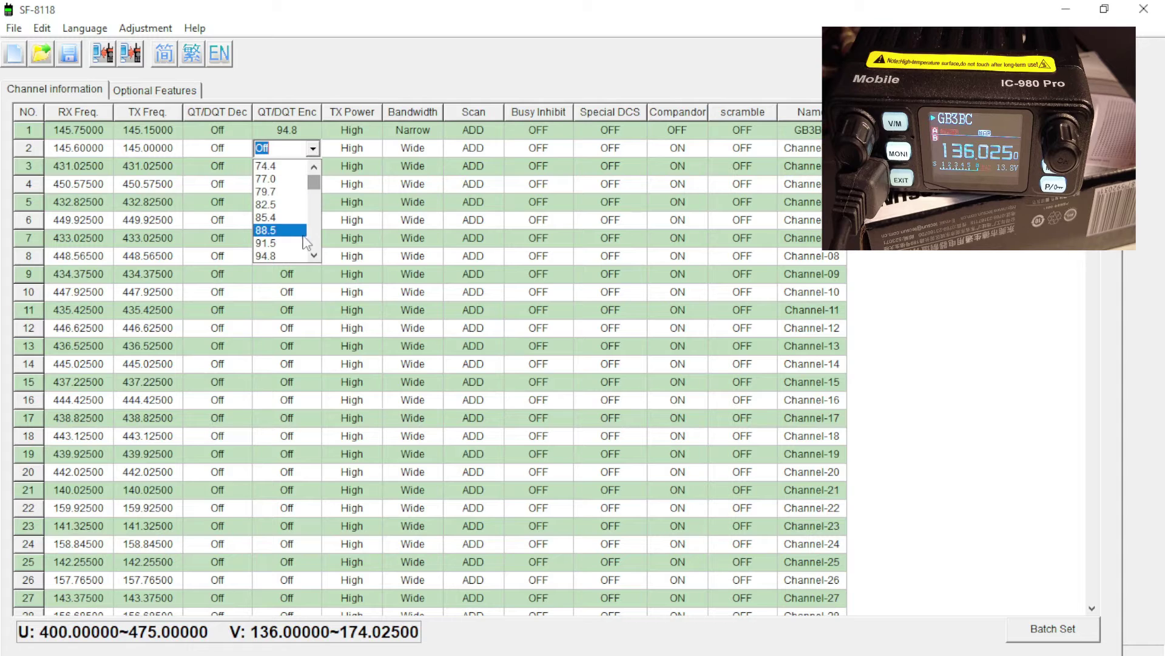
pyautogui.click(282, 256)
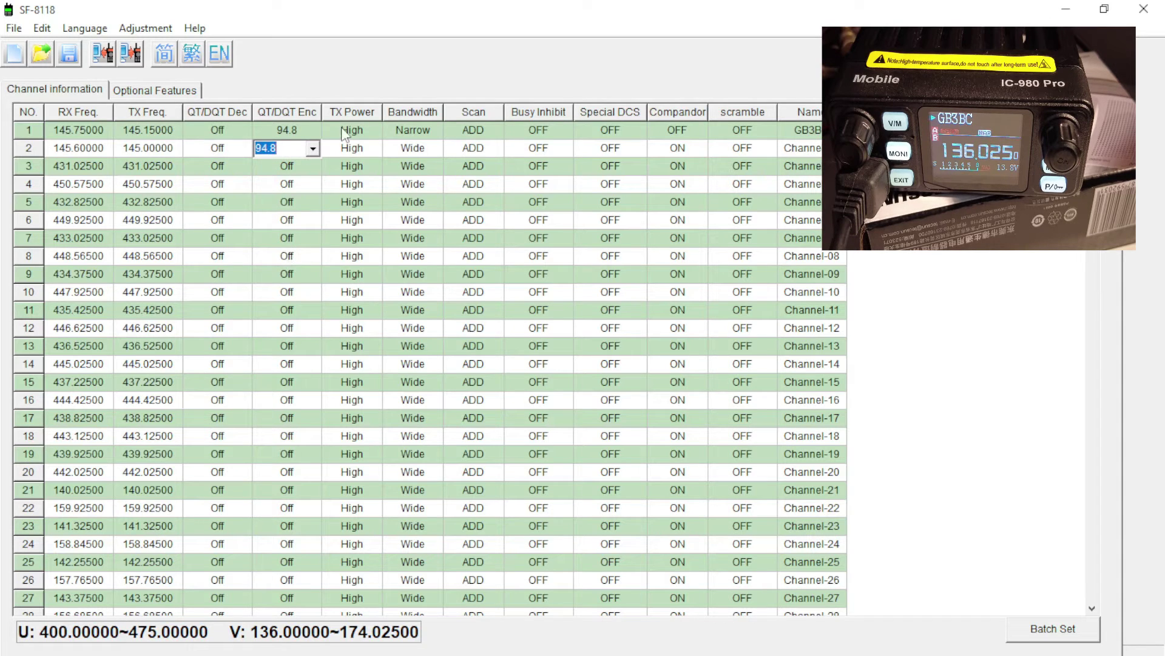
pyautogui.click(351, 149)
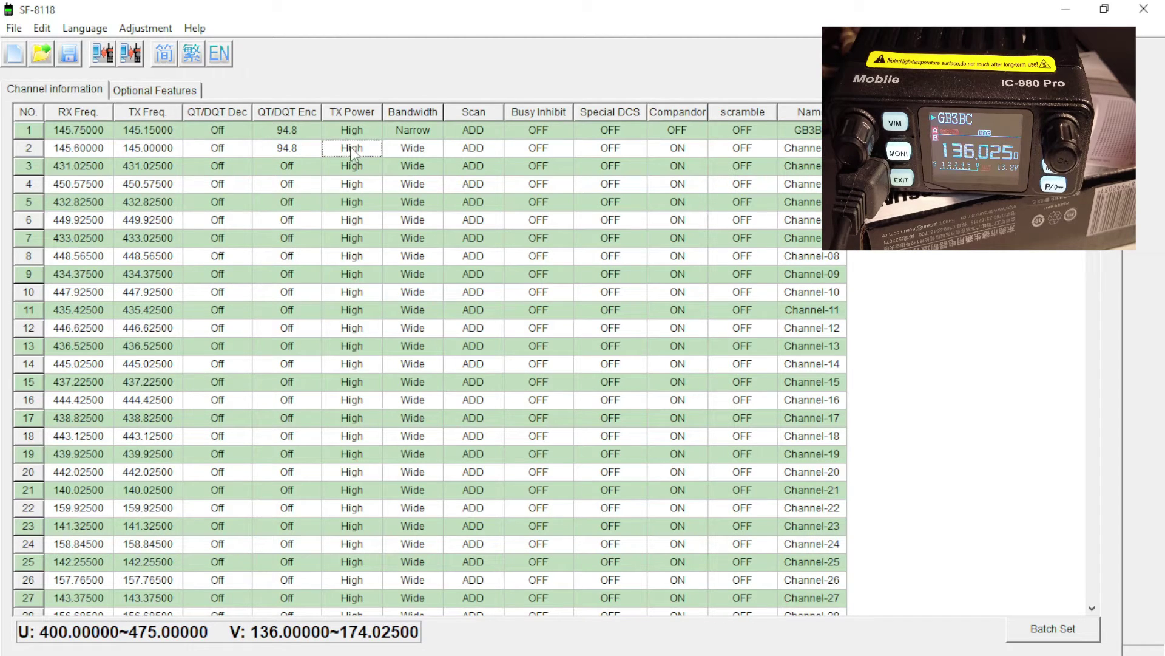
# - Change channel 2's bandwidth to Narrow
pyautogui.click(419, 153)
pyautogui.click(436, 152)
pyautogui.click(436, 152)
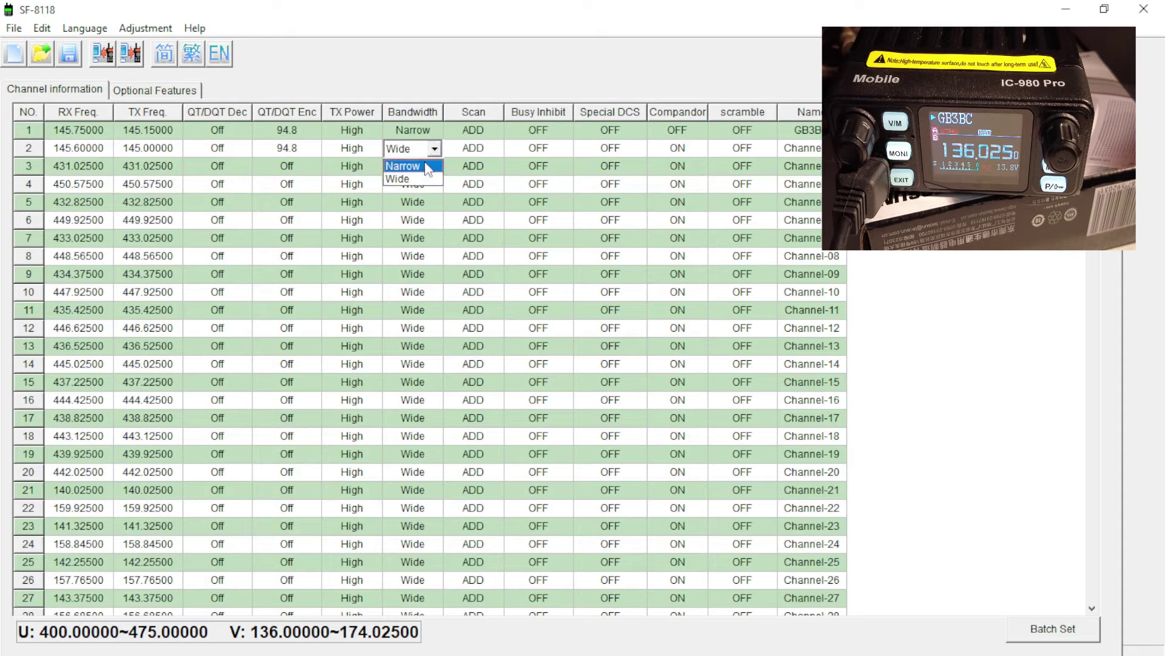
pyautogui.click(425, 176)
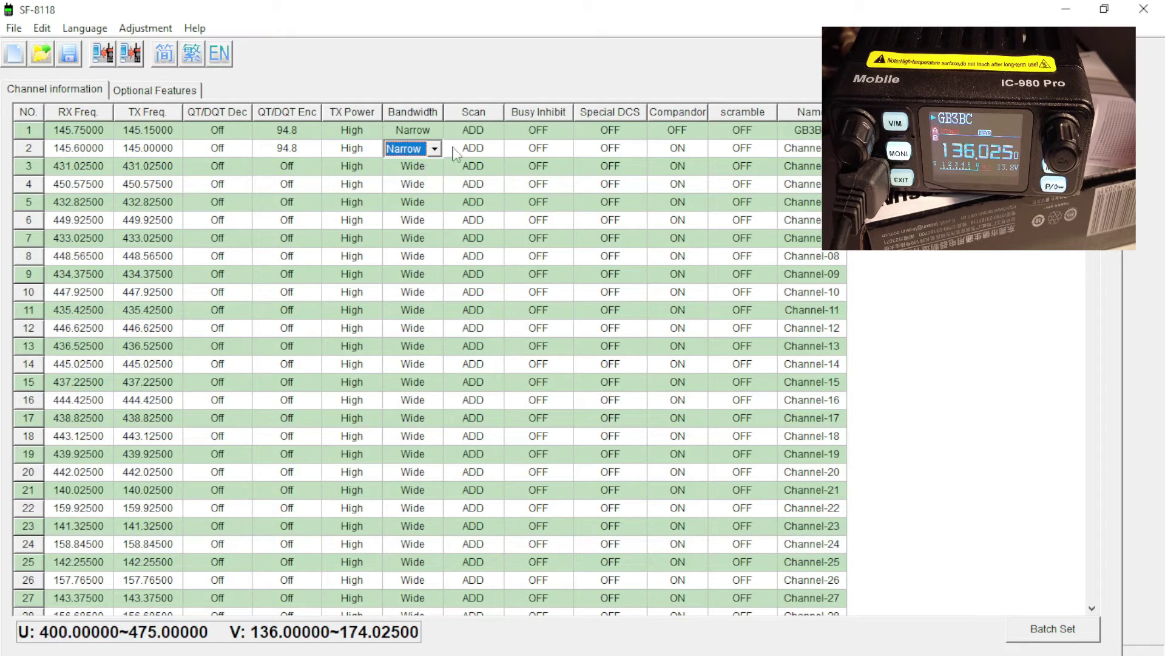
# - Name channel 2 GB3WR
pyautogui.click(806, 152)
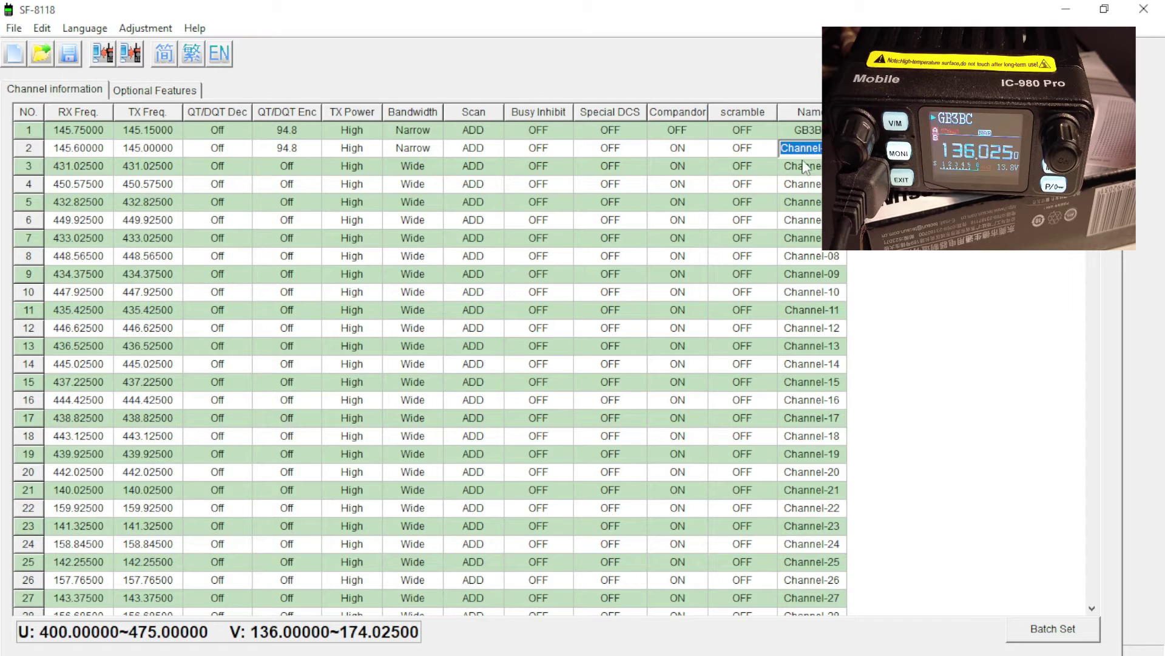
pyautogui.write('GB3WR')
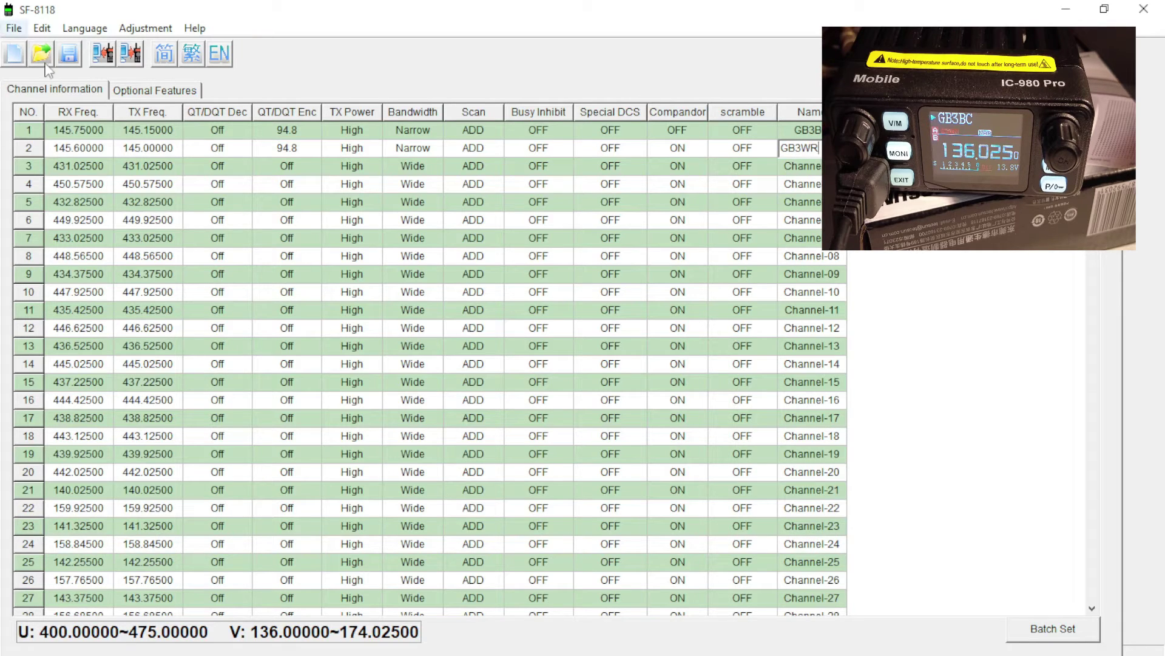
pyautogui.press('Return')
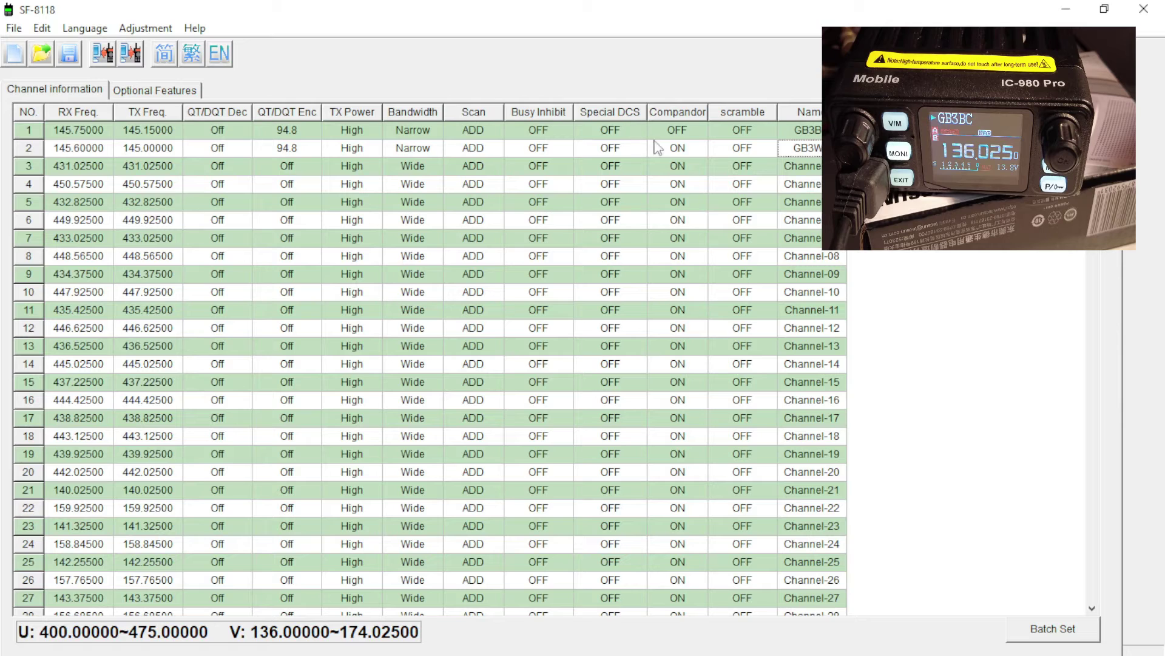
# - Switch channel 2's compandor to OFF
pyautogui.click(685, 149)
pyautogui.click(701, 152)
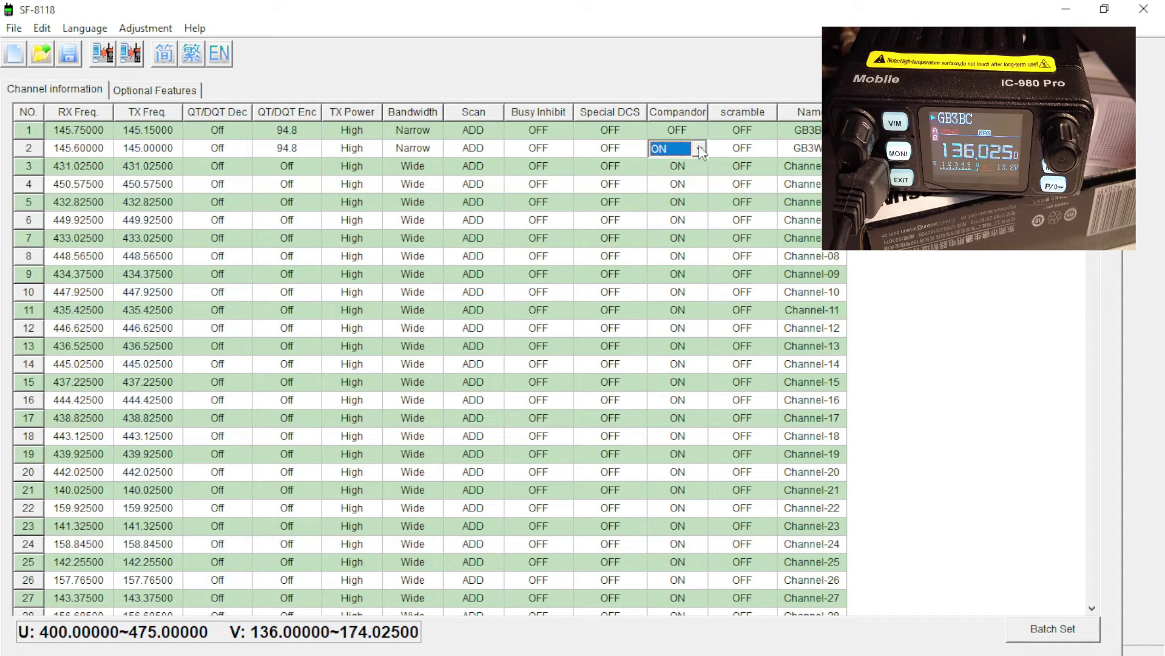
pyautogui.click(699, 148)
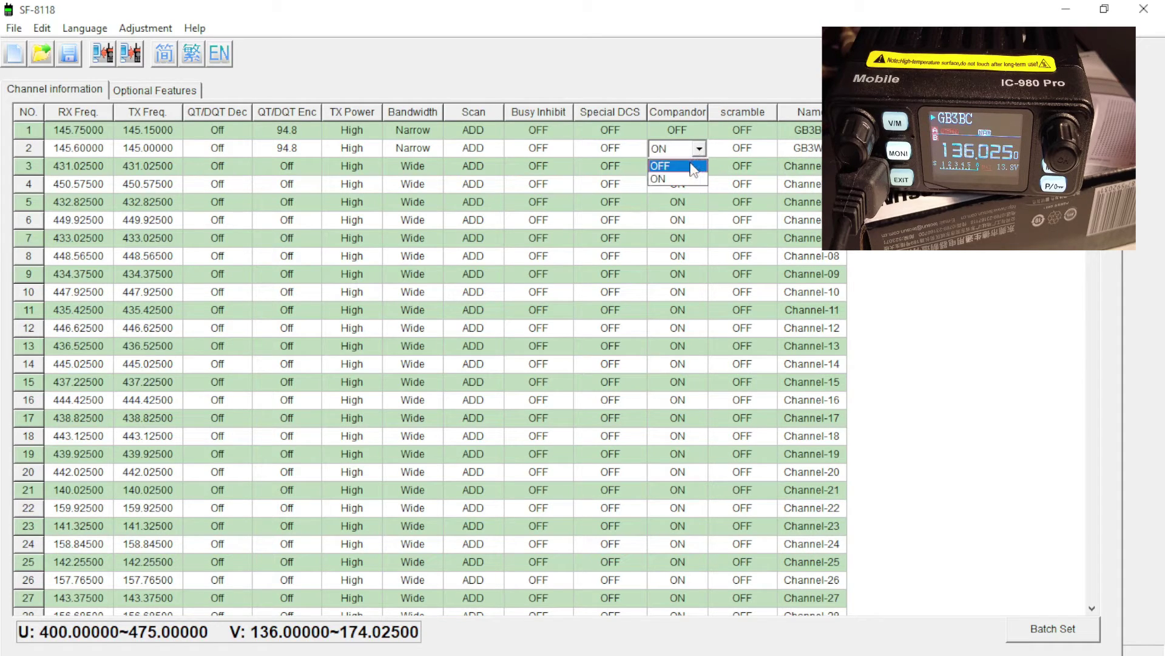
pyautogui.click(691, 165)
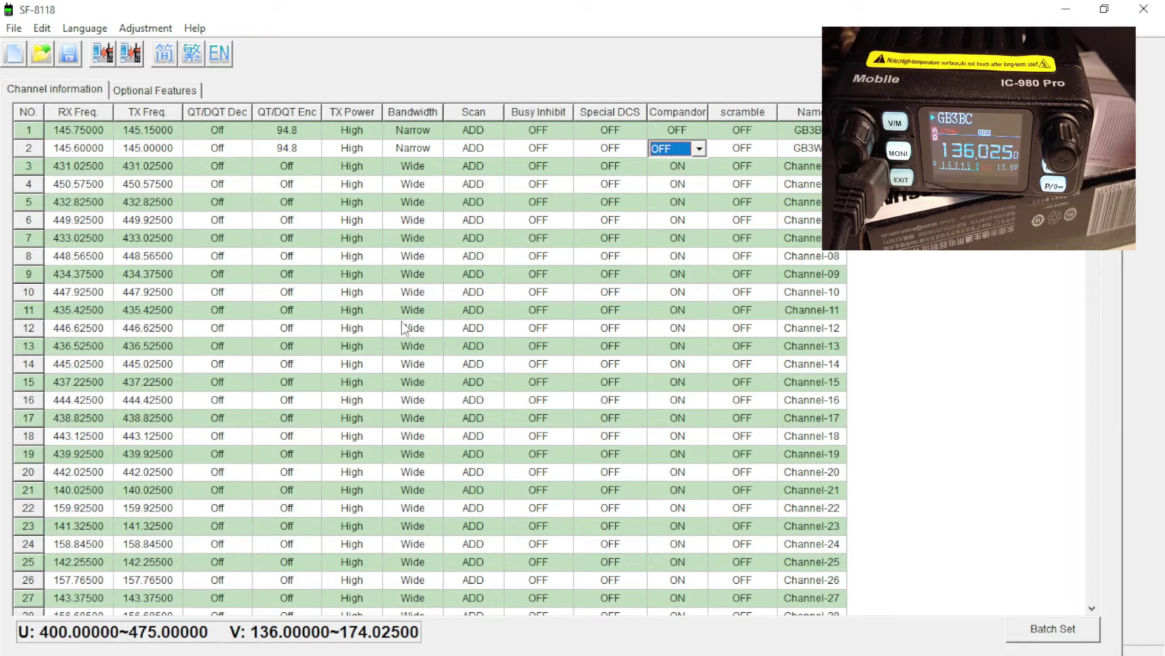
pyautogui.click(93, 185)
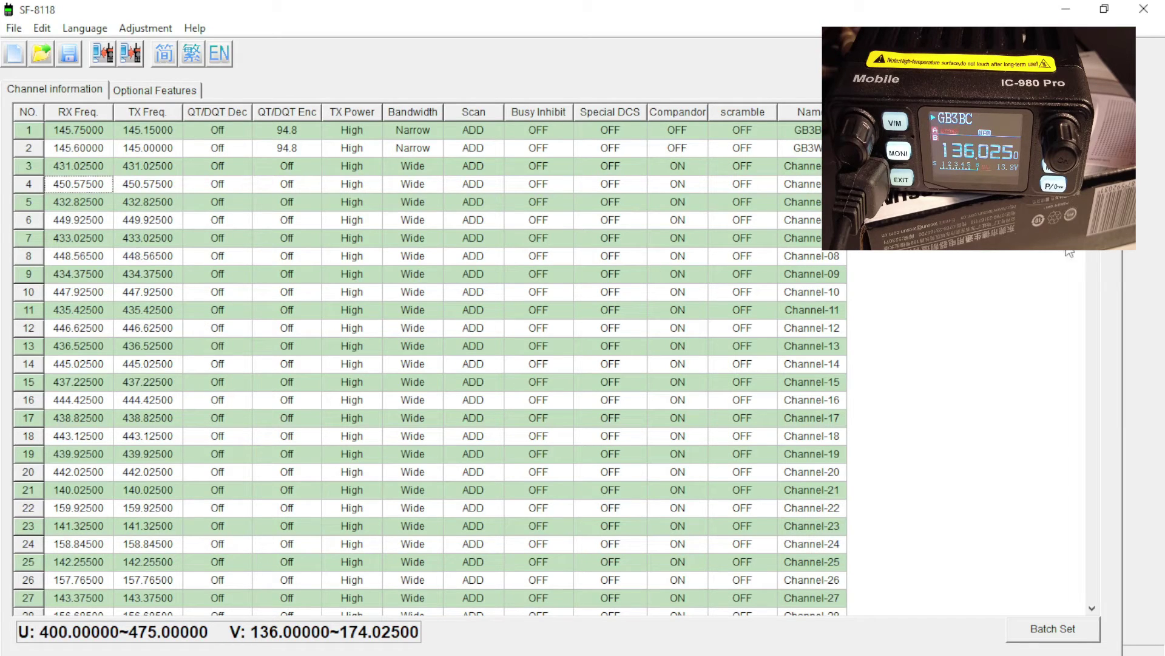
# - In the optional features, set section A's receive and transmit frequencies both to 145.50000
pyautogui.moveTo(1098, 359); pyautogui.dragTo(1095, 622)
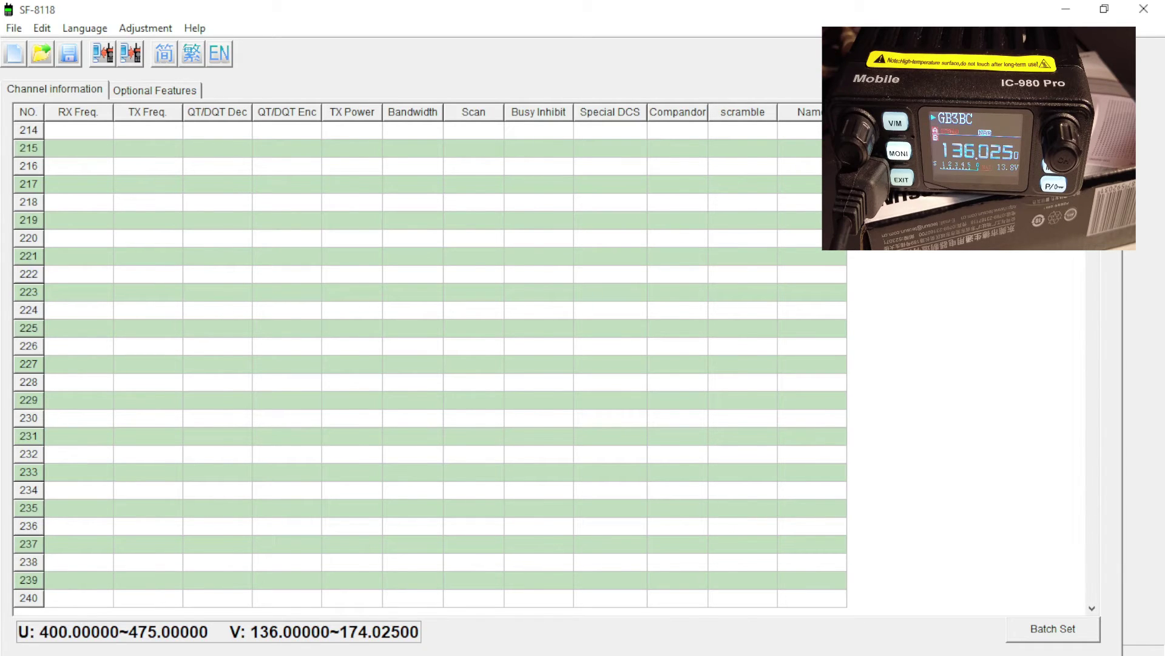
pyautogui.scroll(15, 1095, 489)
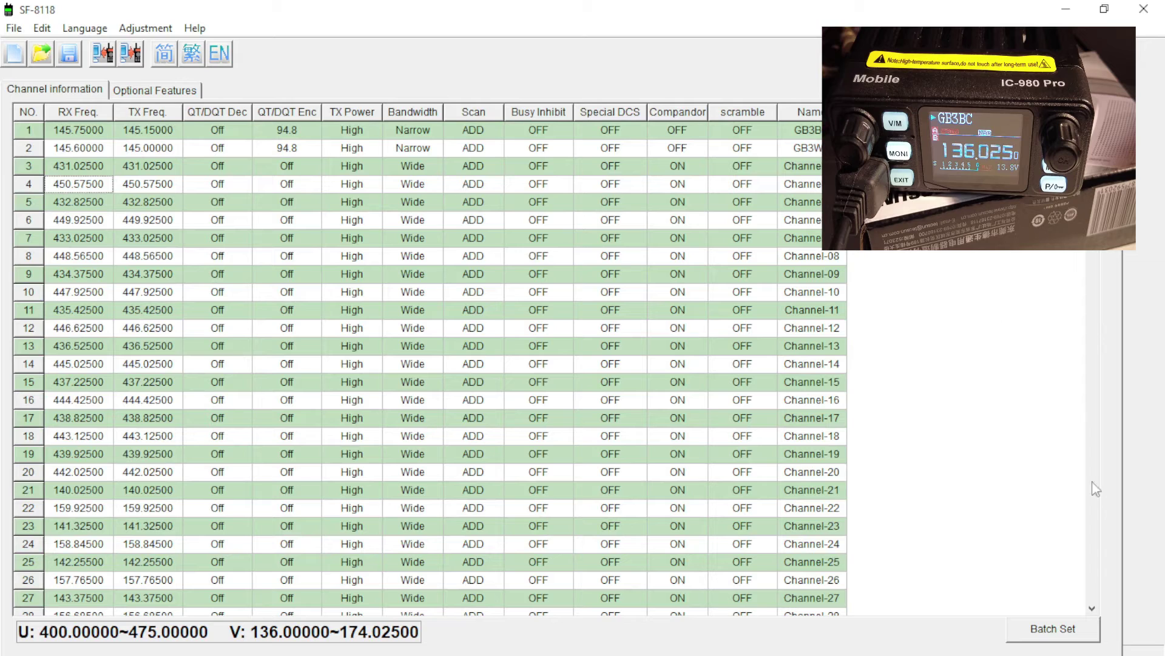
pyautogui.click(163, 92)
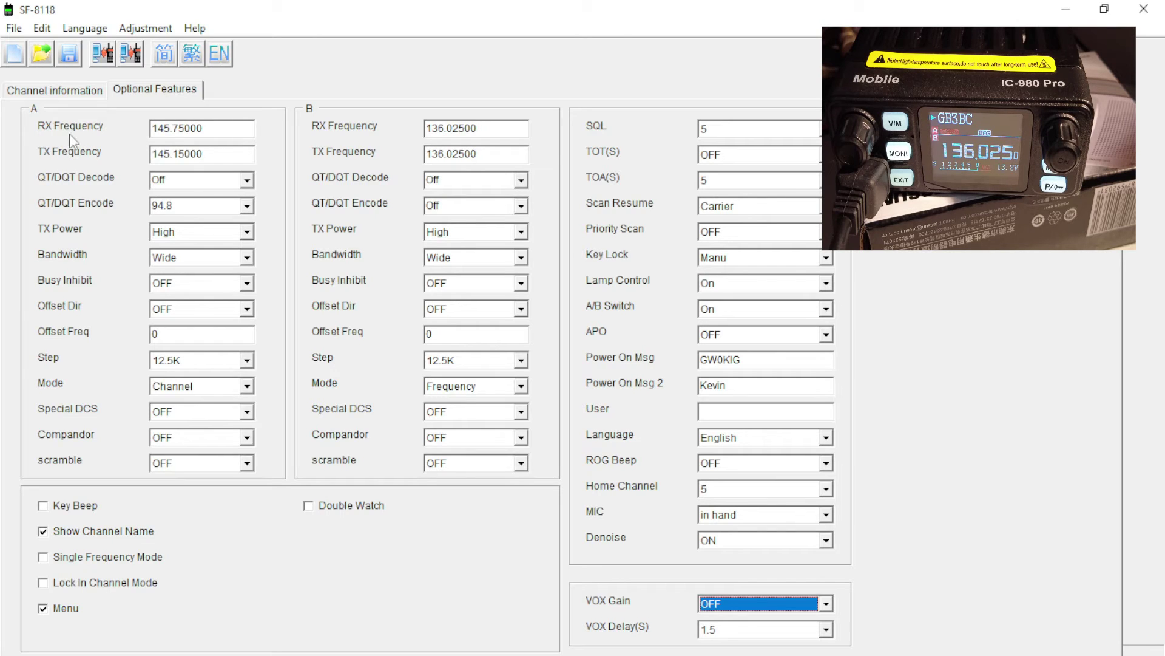
pyautogui.moveTo(221, 130); pyautogui.dragTo(146, 136)
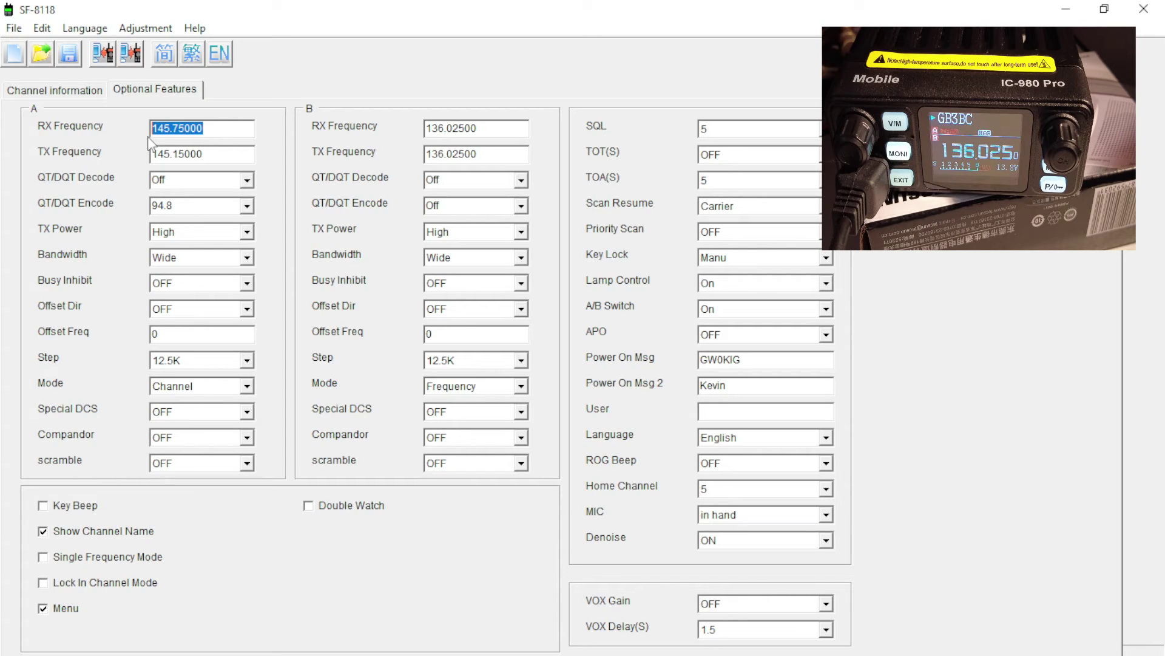
pyautogui.write('145.50000')
pyautogui.moveTo(217, 154); pyautogui.dragTo(140, 156)
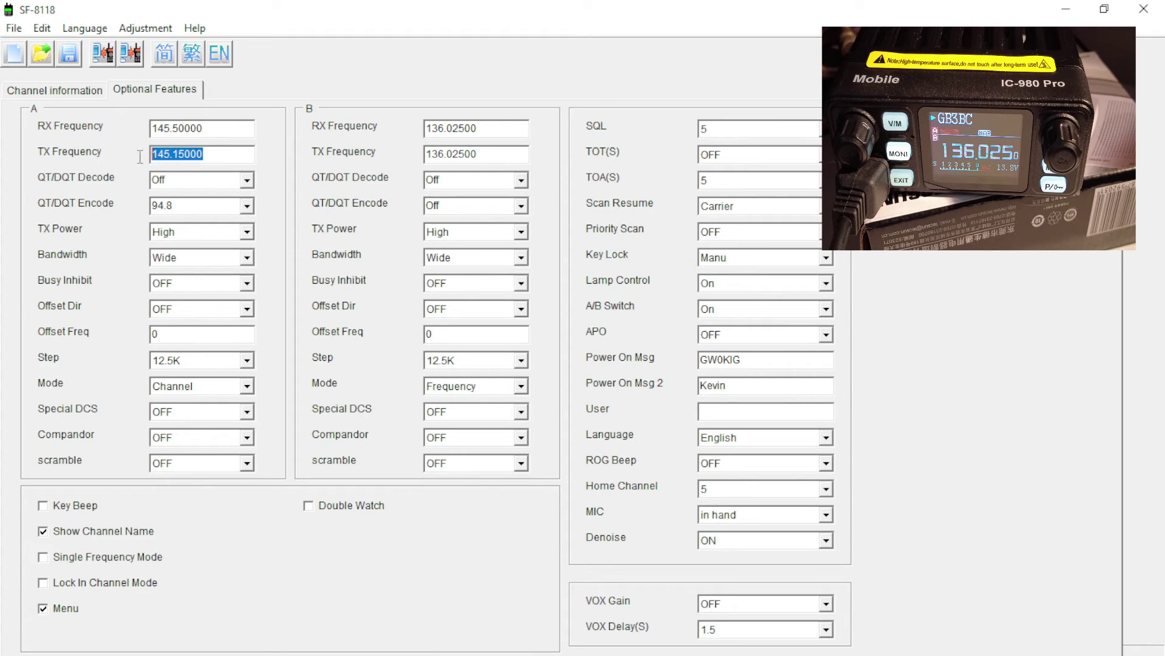
pyautogui.write('145.50000')
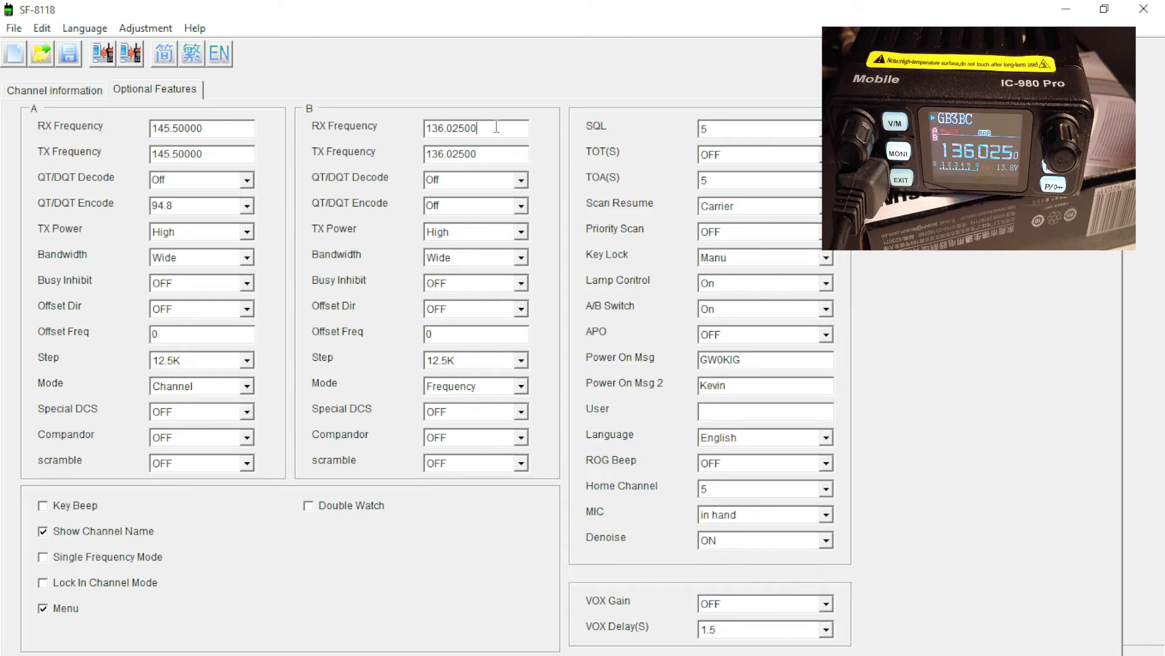
# - Set section B's receive and transmit frequencies both to 433.5
pyautogui.moveTo(493, 128); pyautogui.dragTo(413, 139)
pyautogui.write('433.5')
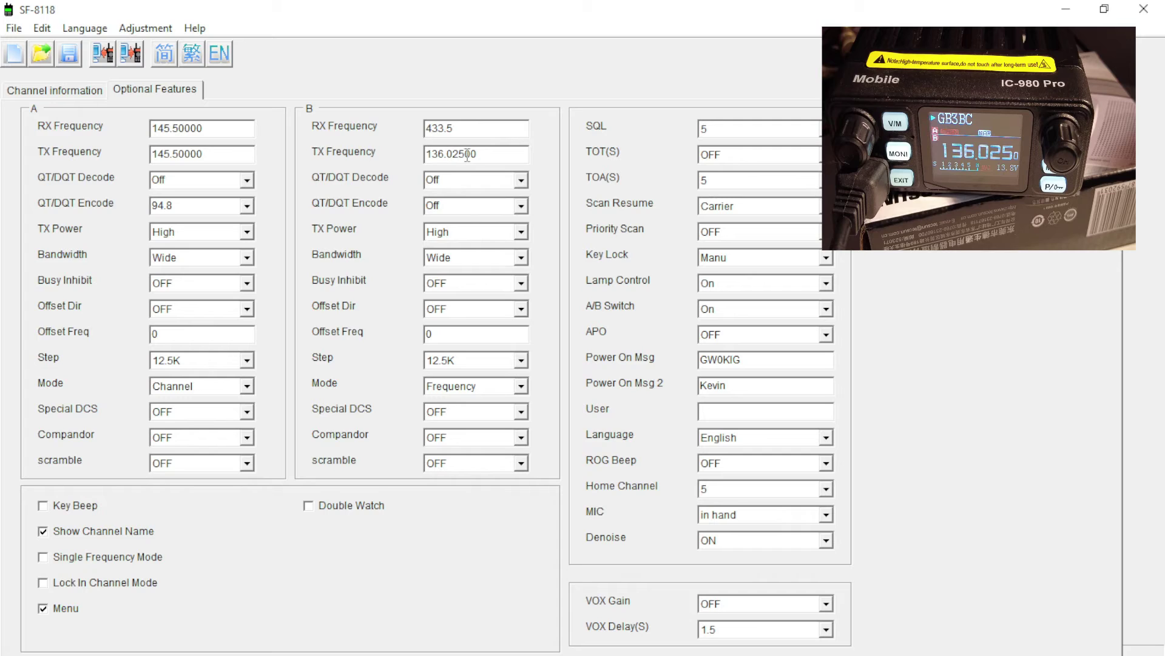
pyautogui.moveTo(485, 154); pyautogui.dragTo(411, 158)
pyautogui.write('4')
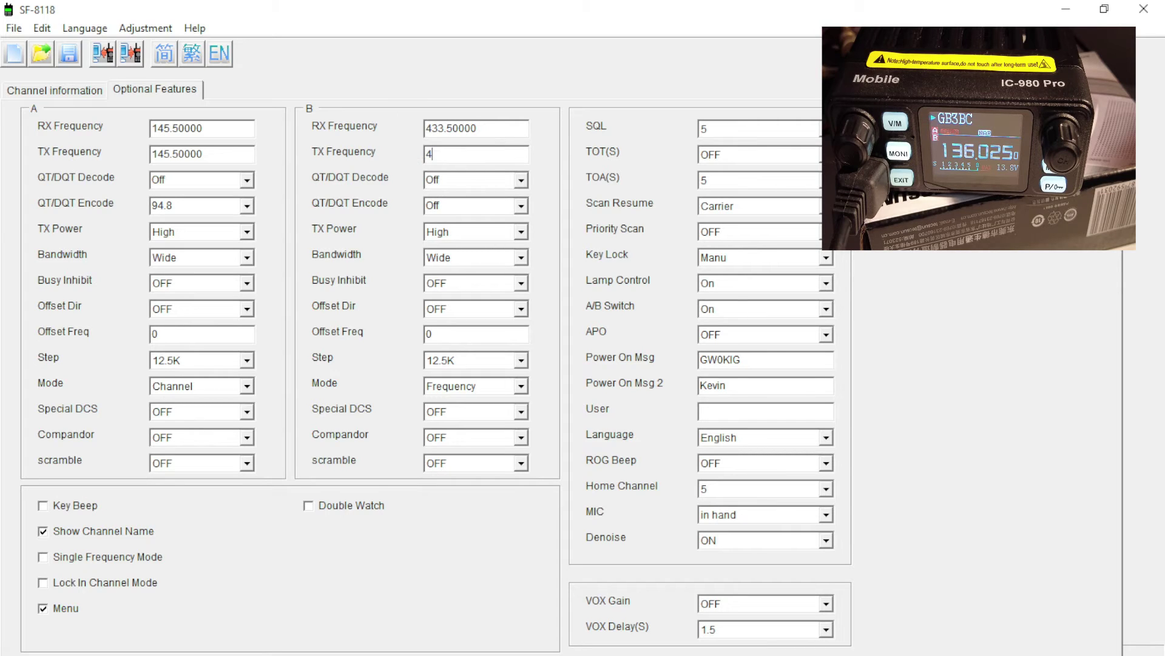
pyautogui.write('33.5')
# - Set section A's QT/DQT encode tone to Off
pyautogui.click(246, 206)
pyautogui.scroll(4, 250, 229)
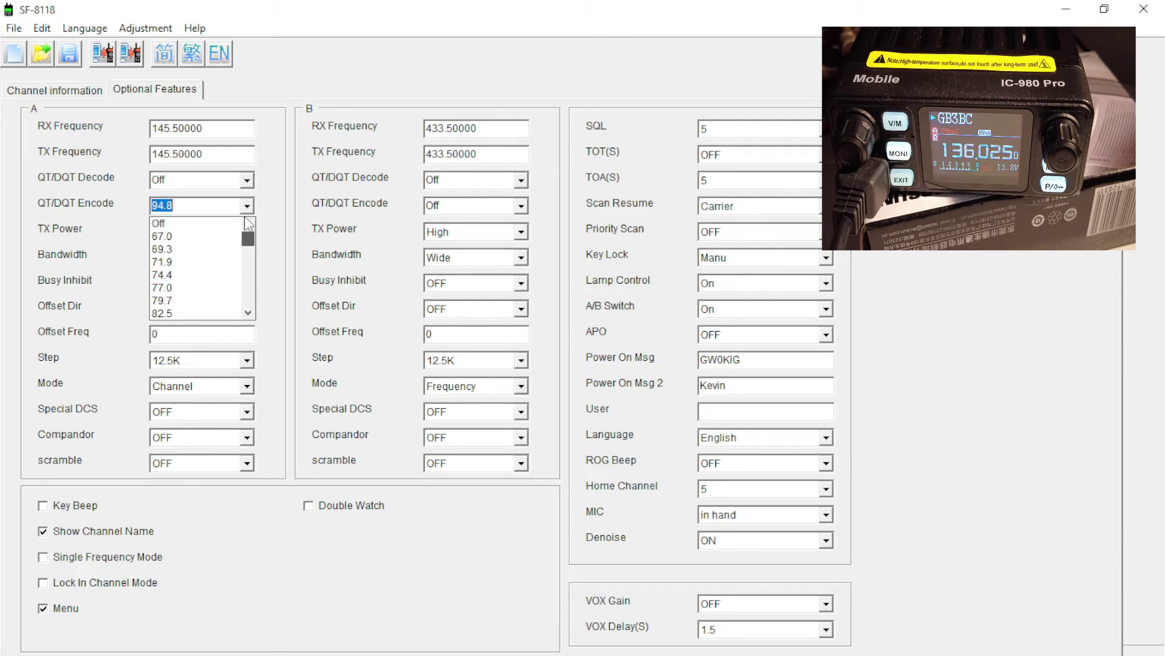
pyautogui.click(186, 223)
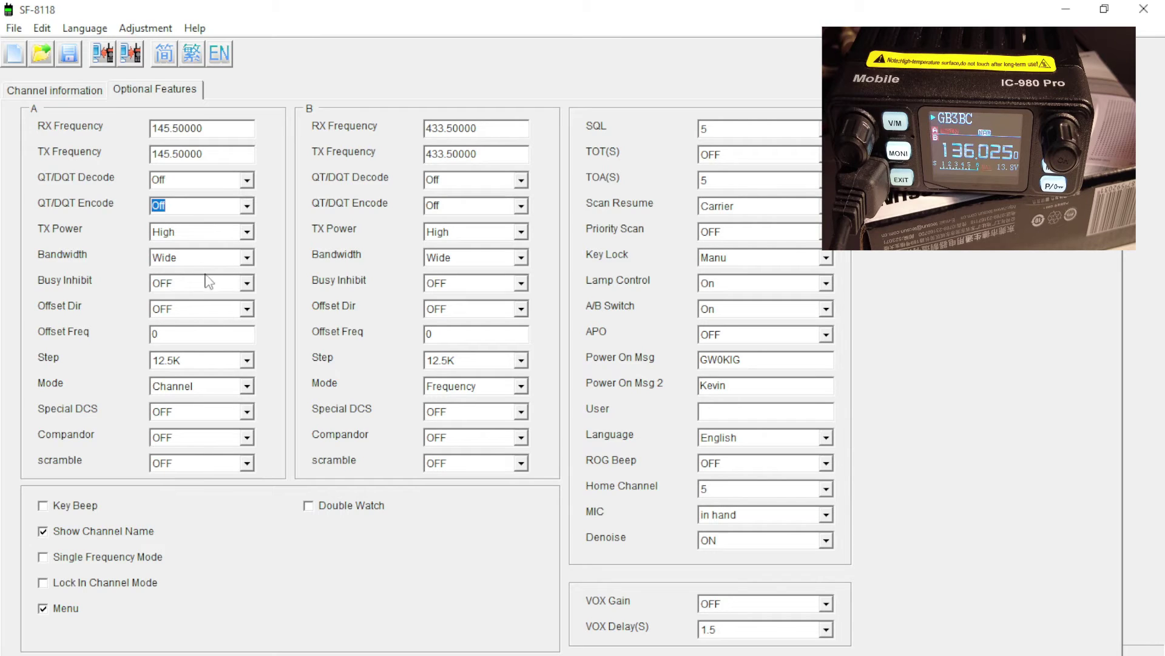
# - Review the frequency step sizes available for section A, leaving the selection as it is
pyautogui.click(249, 362)
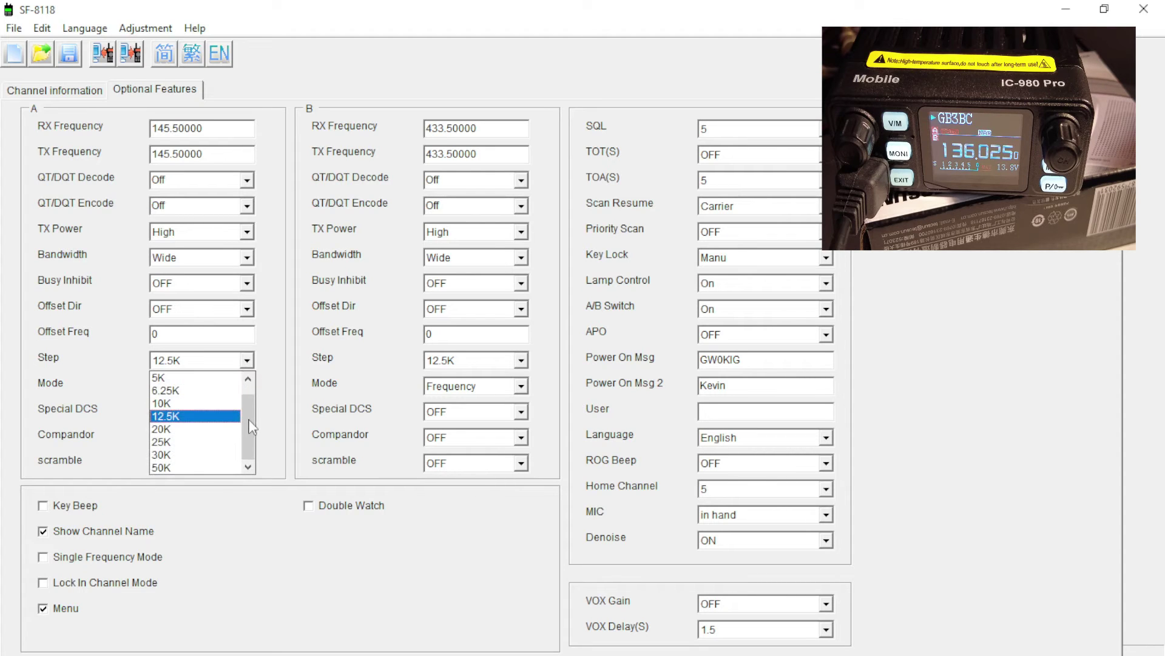
pyautogui.moveTo(251, 427); pyautogui.dragTo(247, 390)
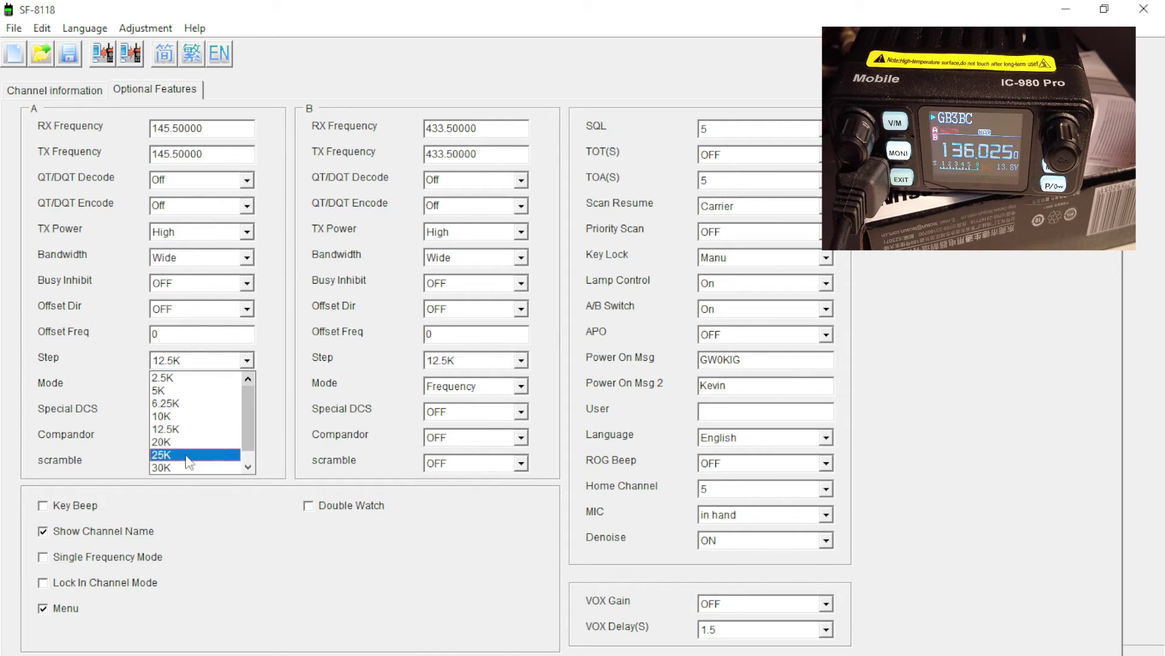
pyautogui.moveTo(246, 433); pyautogui.dragTo(185, 472)
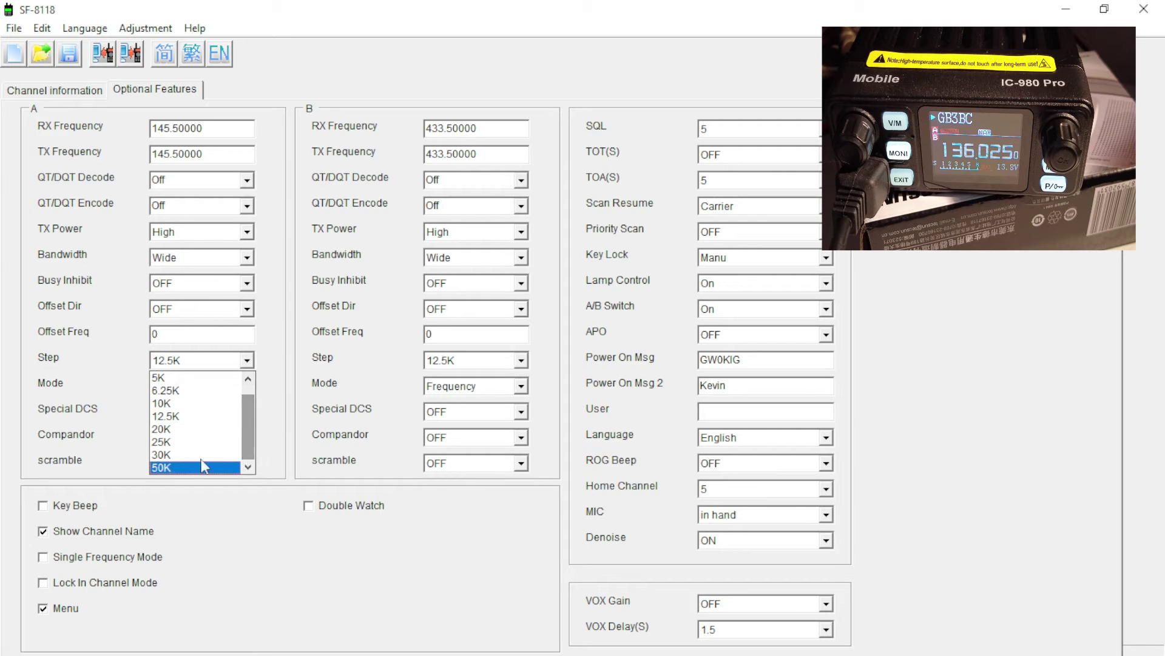
pyautogui.moveTo(254, 442); pyautogui.dragTo(246, 373)
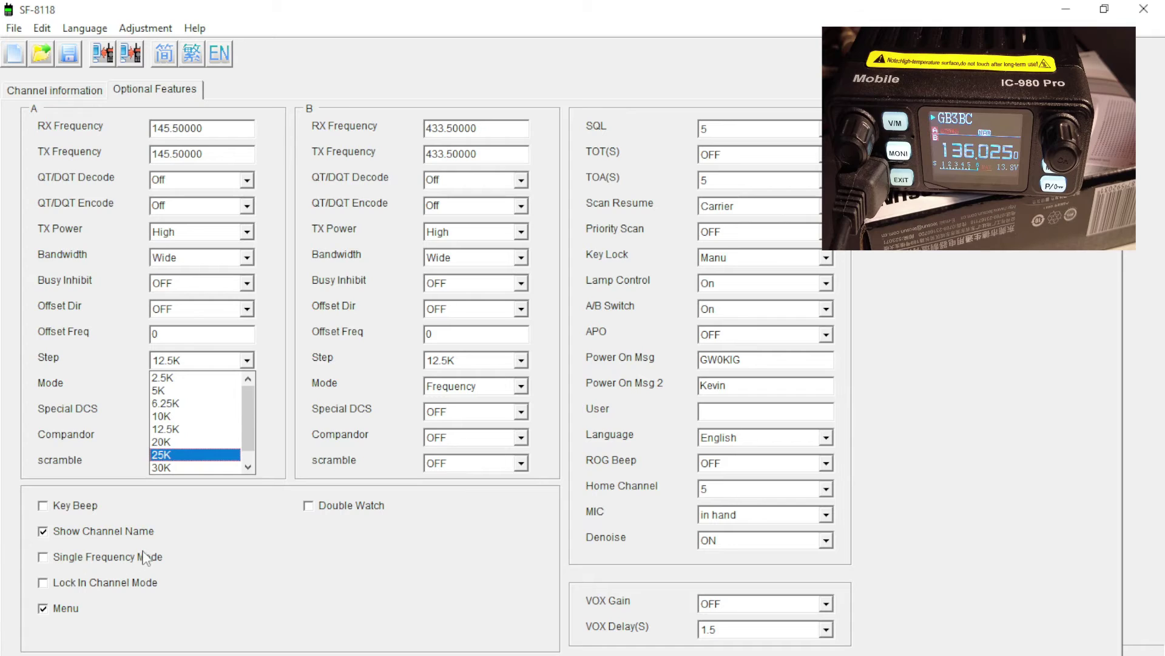
pyautogui.click(45, 559)
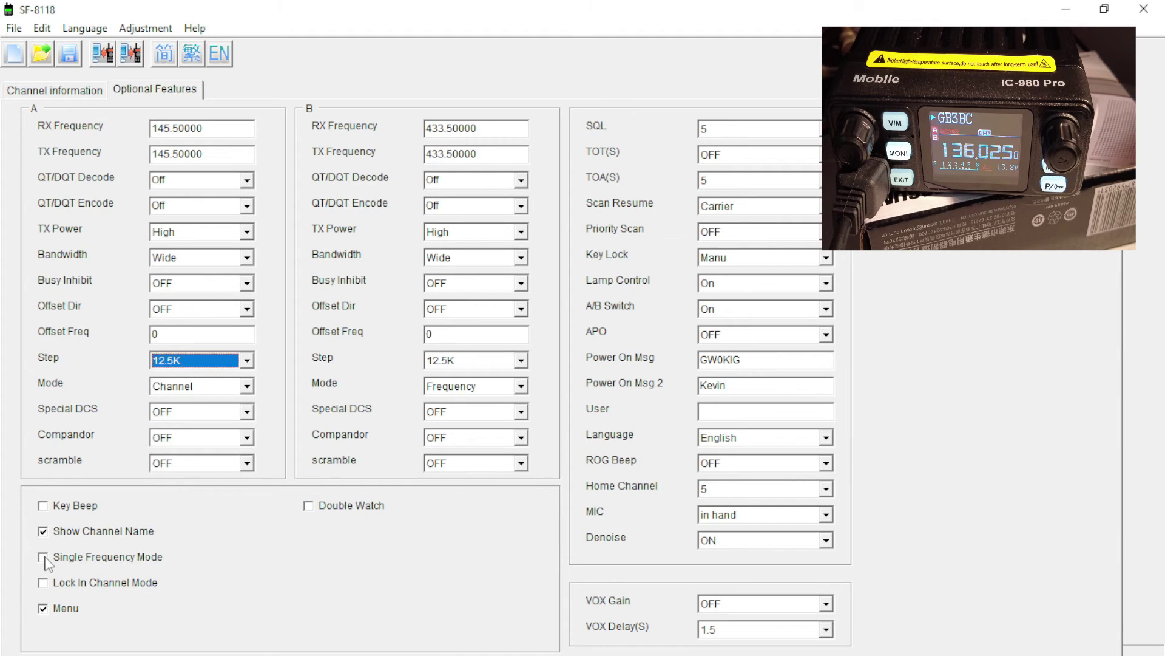
# - Enable Single Frequency Mode
pyautogui.click(43, 557)
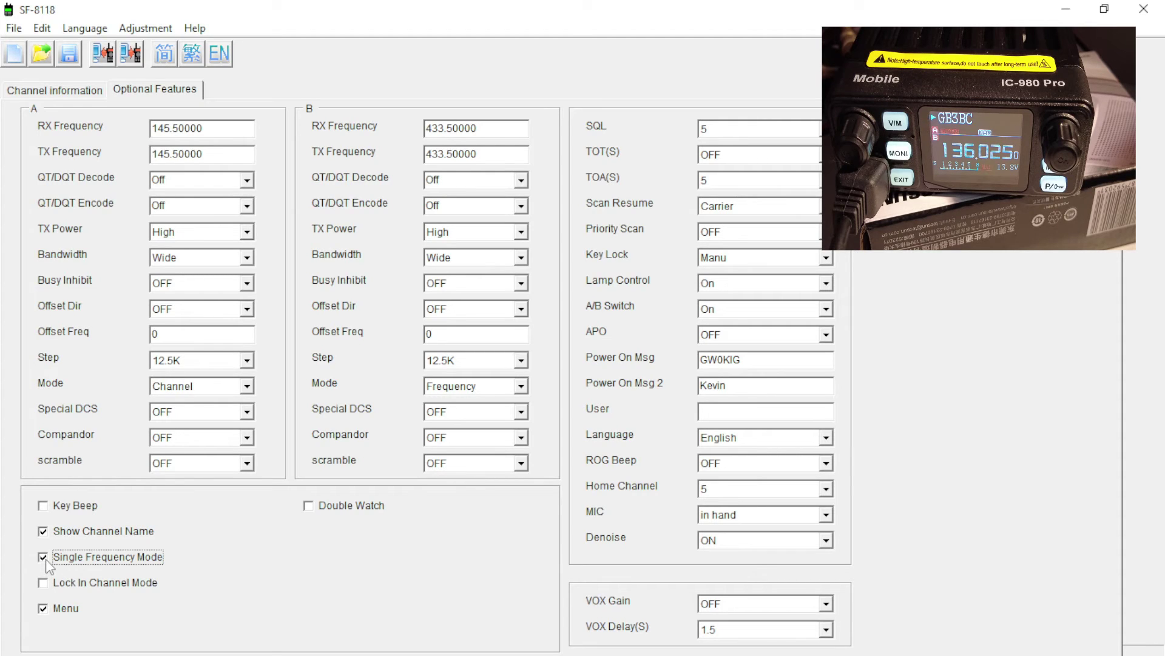
pyautogui.click(42, 556)
pyautogui.click(42, 556)
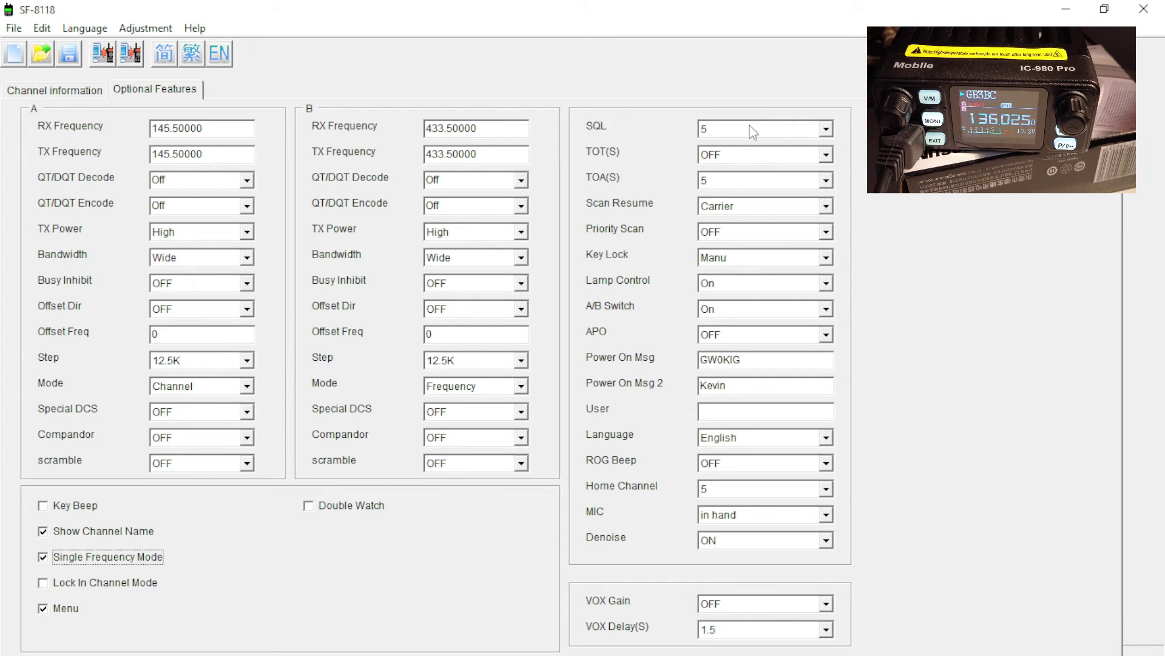
# - Review the choices offered for the SQL, Lamp Control and APO settings without changing them
pyautogui.click(828, 134)
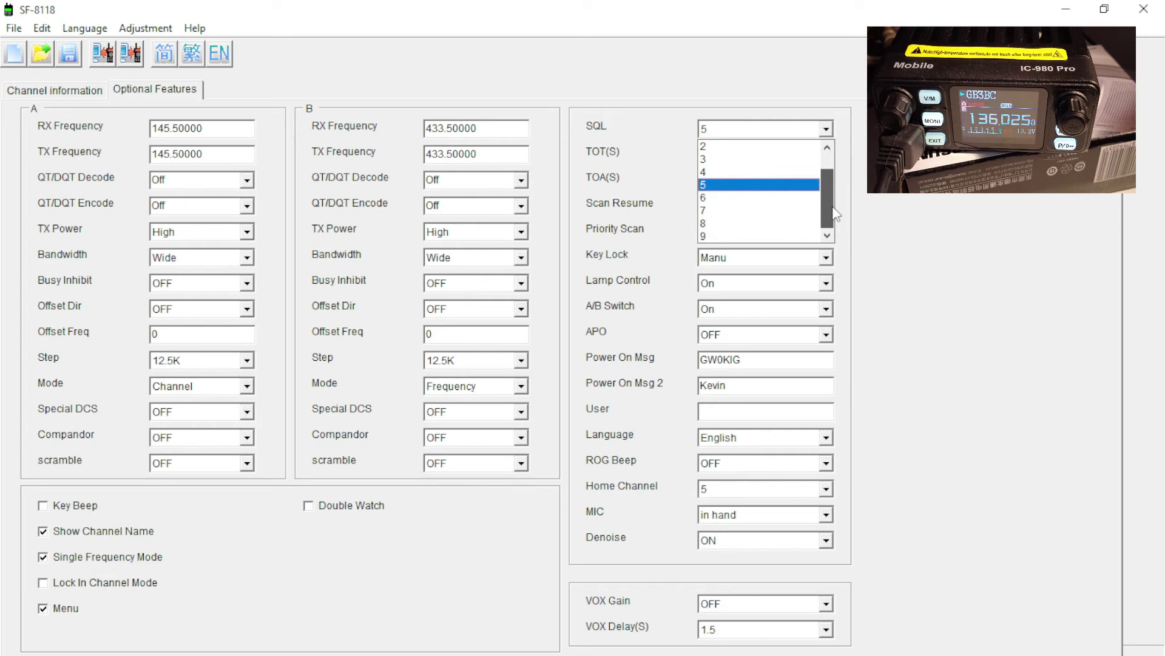
pyautogui.click(748, 187)
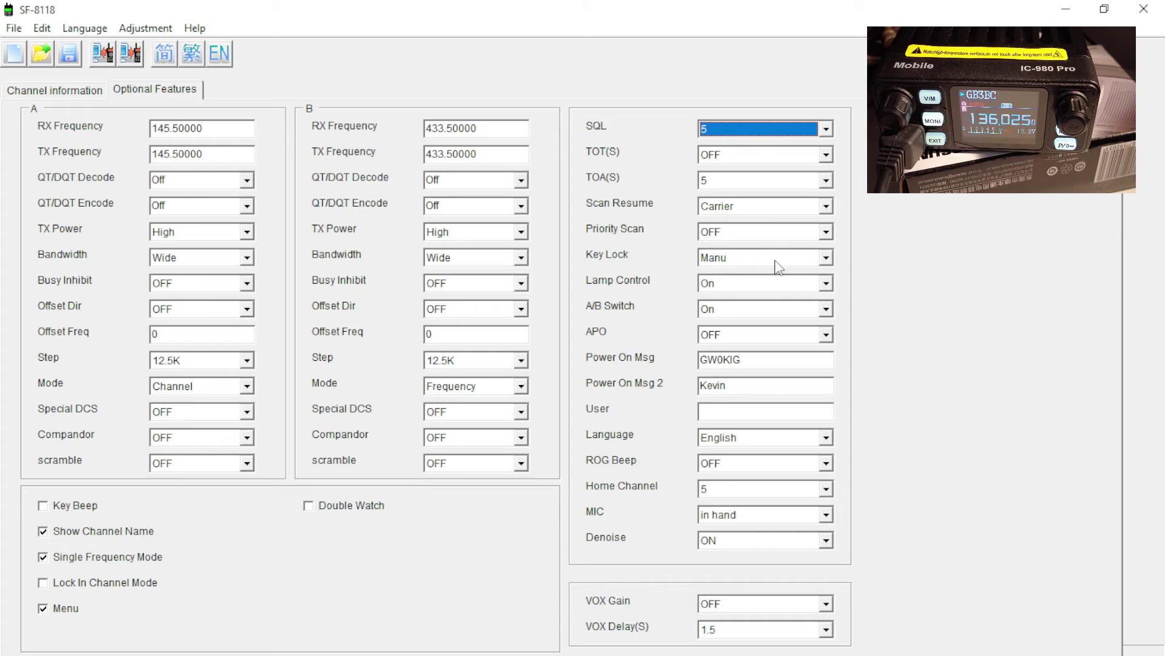
pyautogui.click(827, 284)
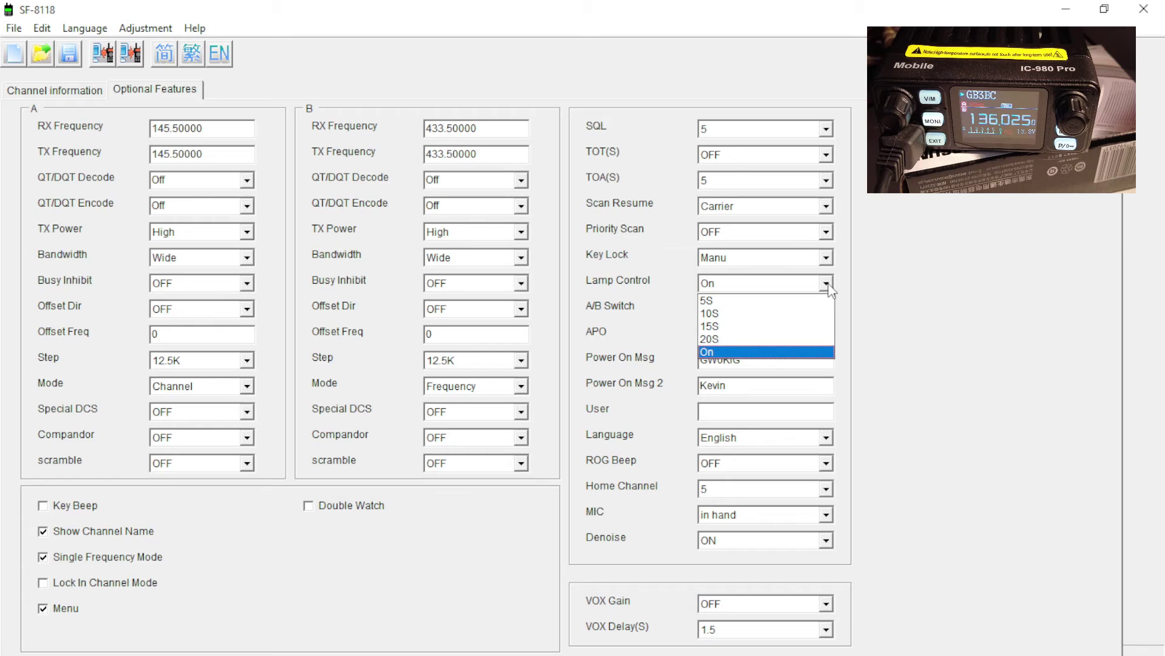
pyautogui.click(828, 284)
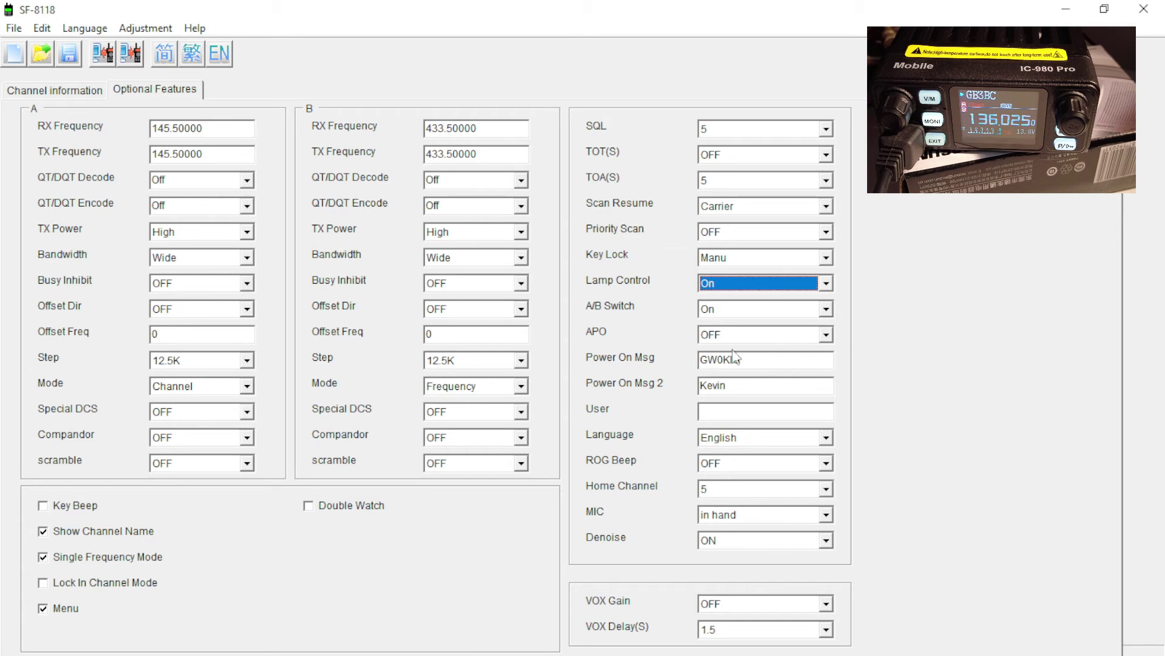
pyautogui.click(826, 334)
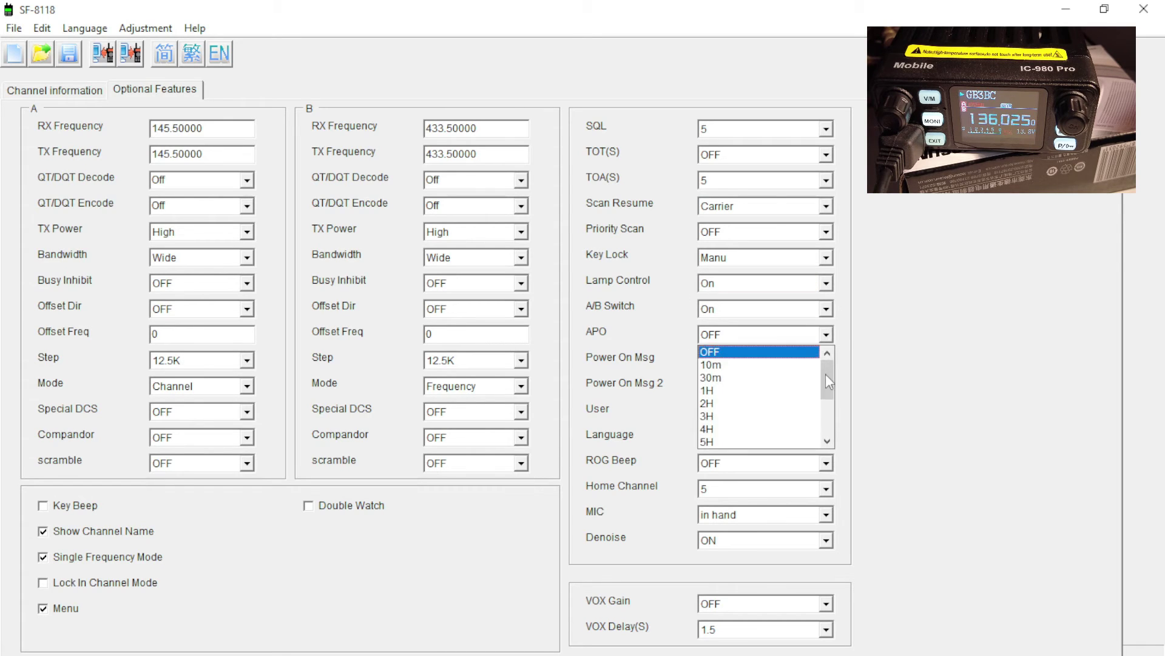
pyautogui.moveTo(826, 373)
pyautogui.mouseDown()
pyautogui.moveTo(829, 428)
pyautogui.moveTo(826, 358)
pyautogui.mouseUp()
pyautogui.click(956, 323)
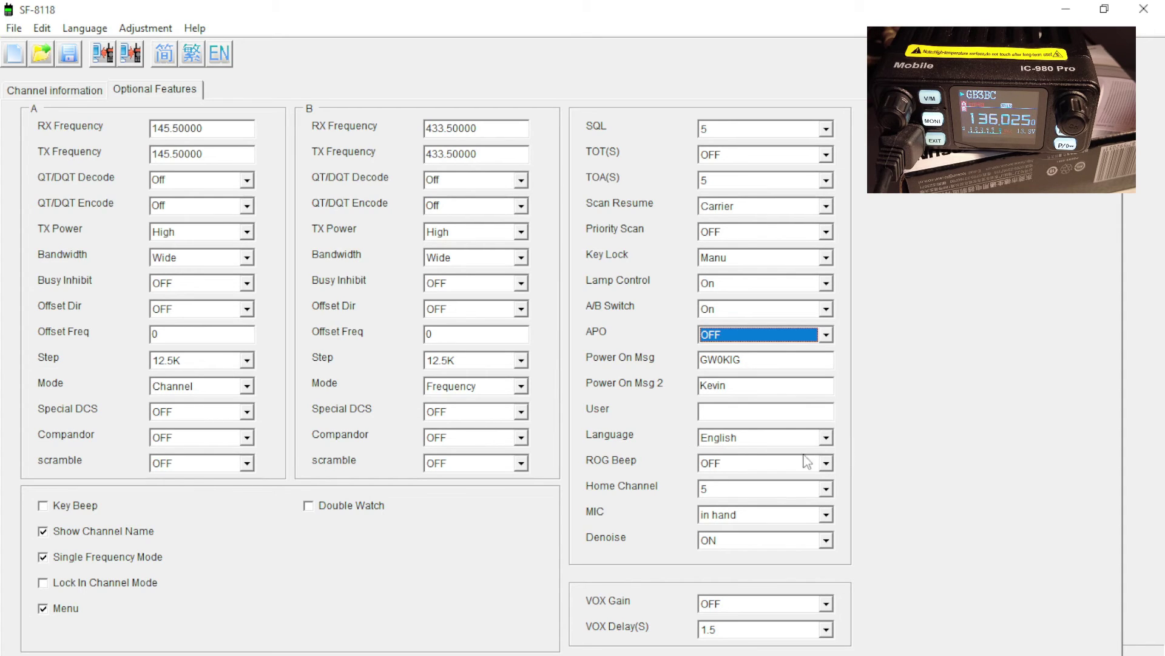
# - Check the available choices for Language, ROG Beep and Home Channel, keeping each current selection
pyautogui.click(826, 438)
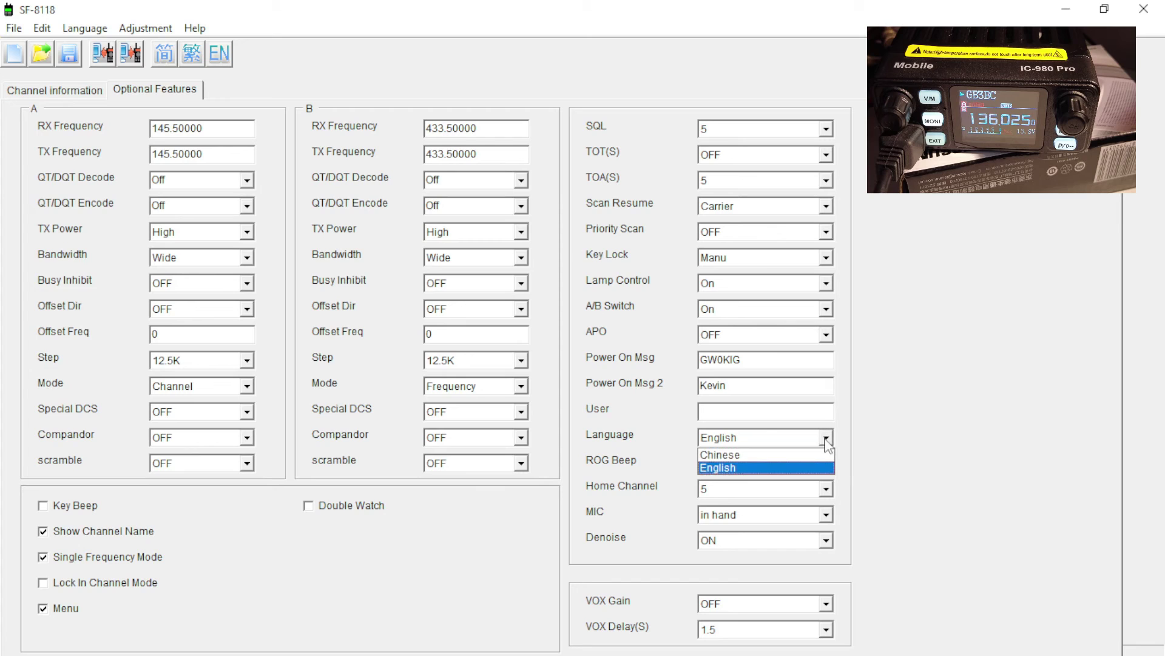
pyautogui.click(827, 445)
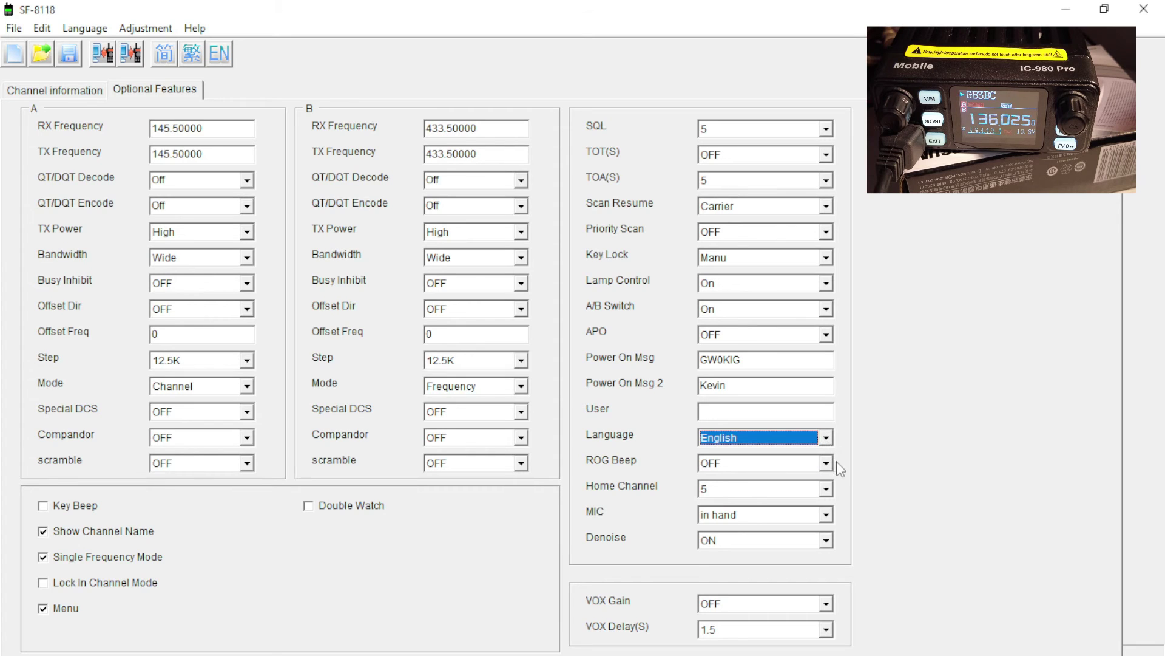
pyautogui.click(827, 464)
pyautogui.click(829, 465)
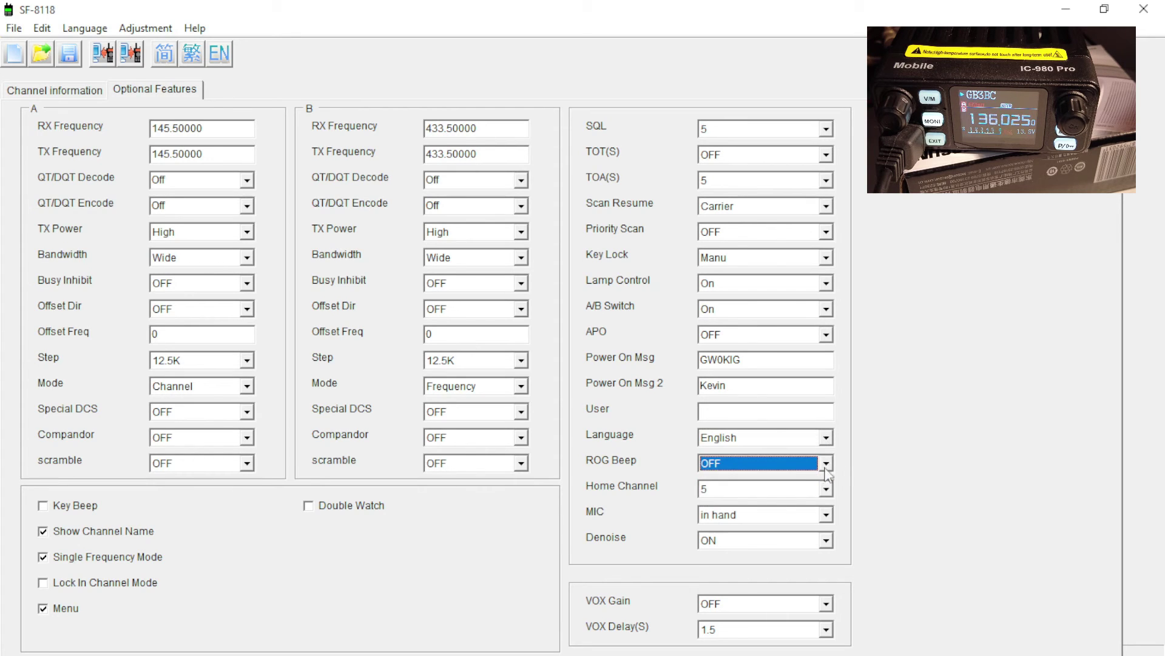
pyautogui.click(827, 489)
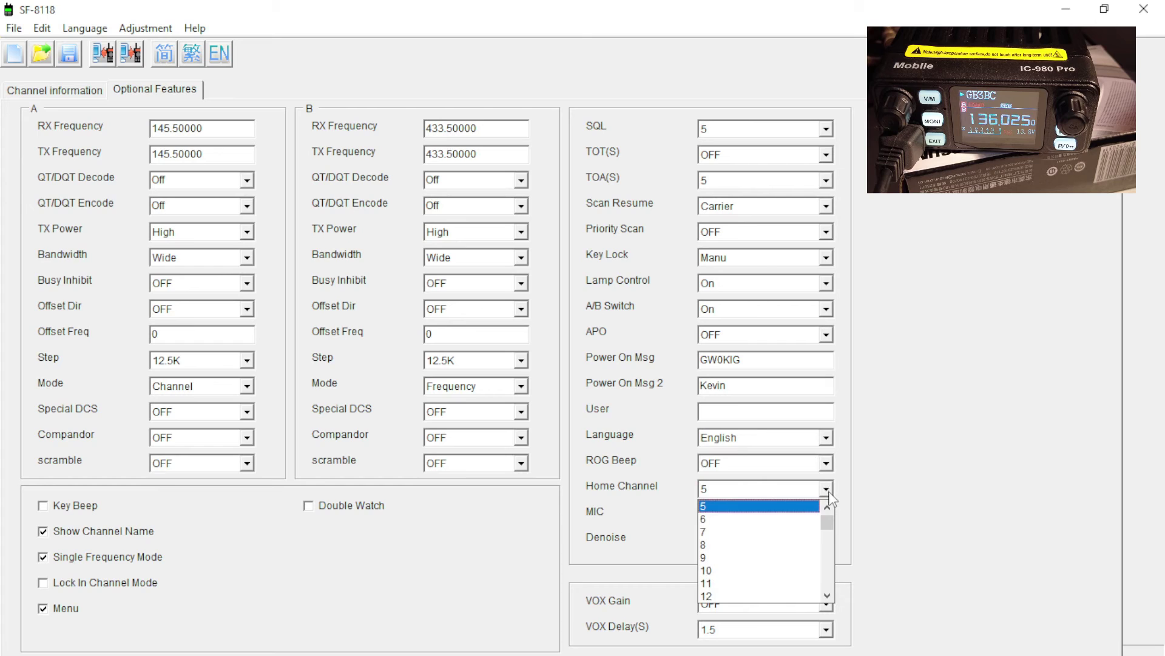
pyautogui.click(827, 491)
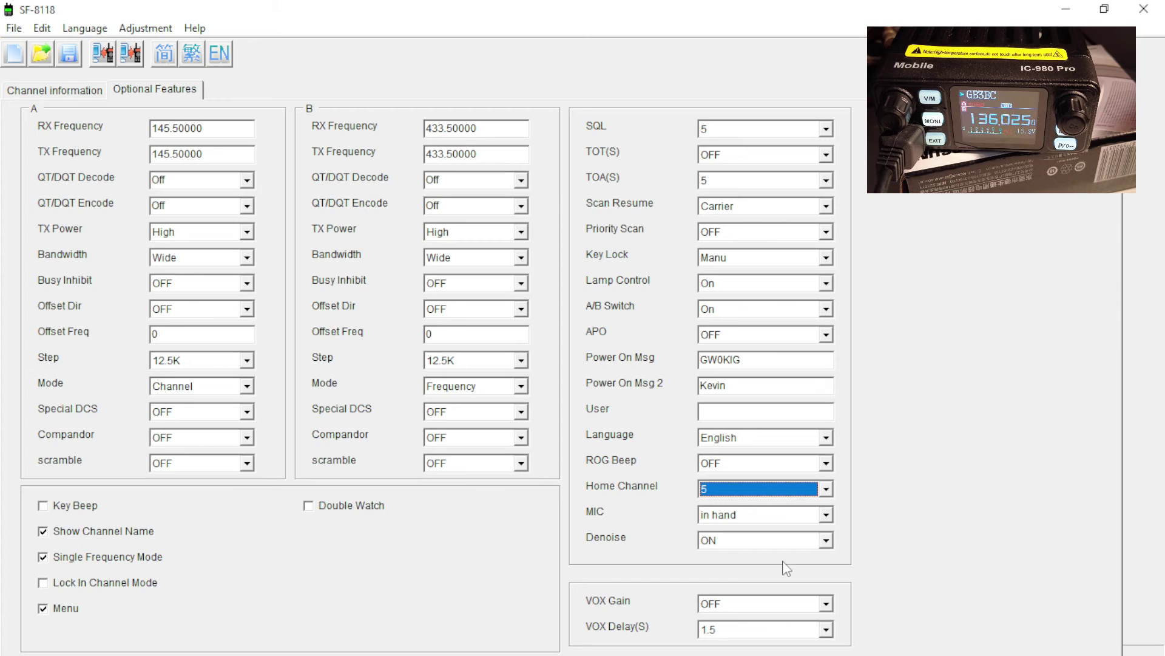
# - Turn the Denoise setting off in the optional features
pyautogui.click(827, 541)
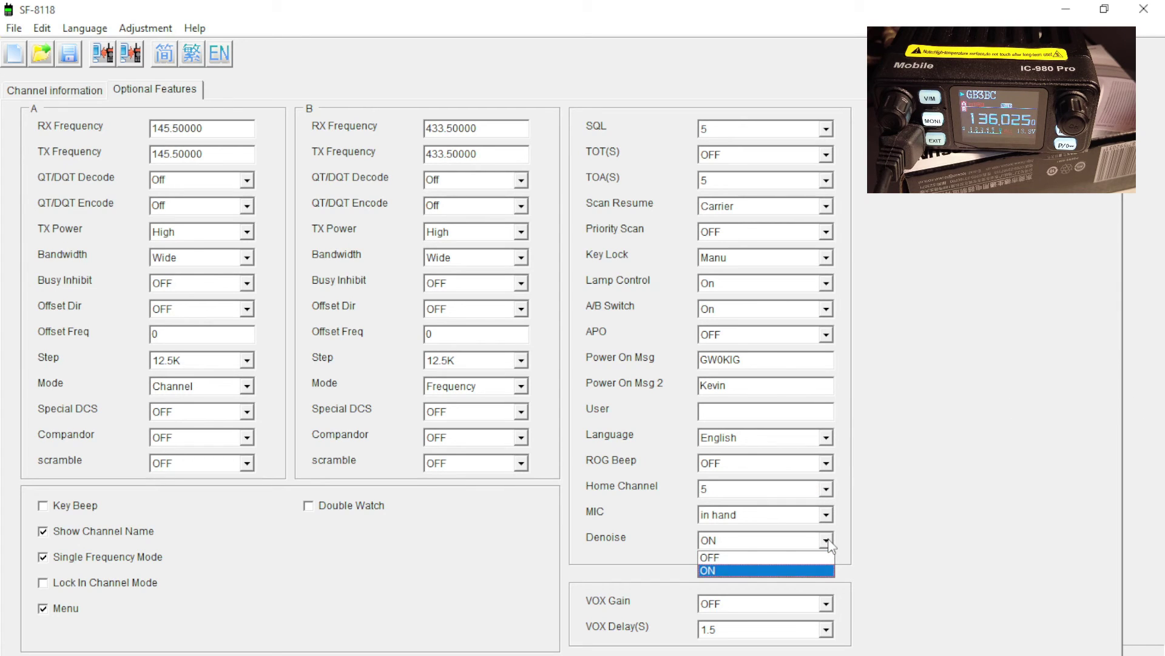
pyautogui.click(737, 558)
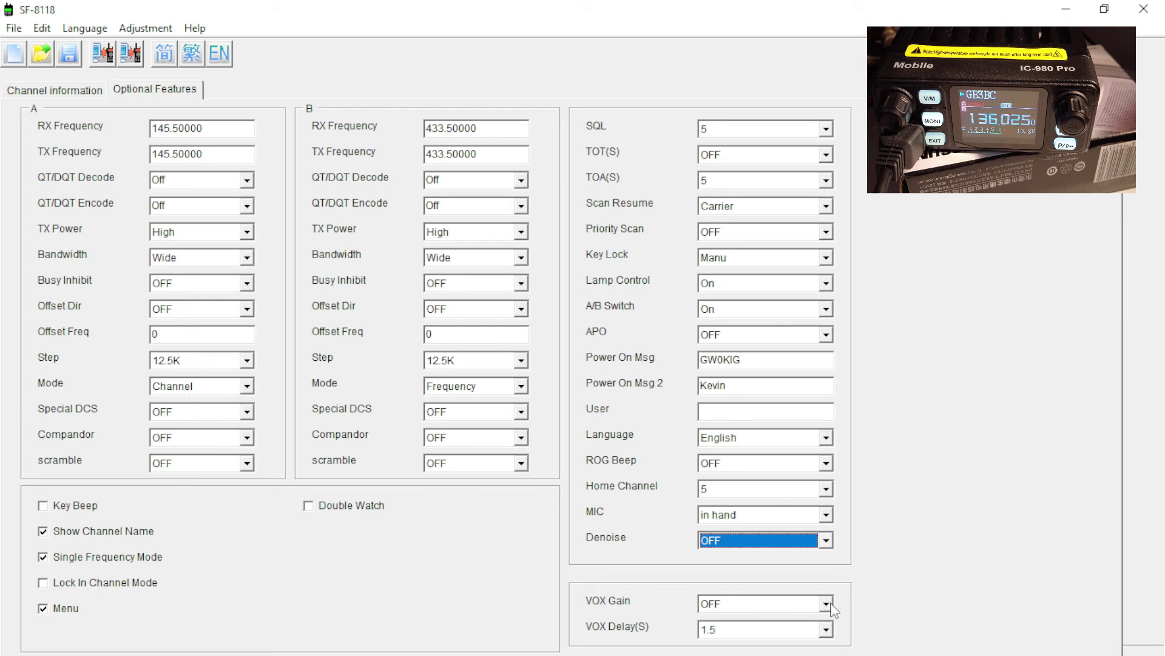
# - Return to the channel list and write the complete channel and feature configuration to the connected radio, acknowledging its completion
pyautogui.click(55, 92)
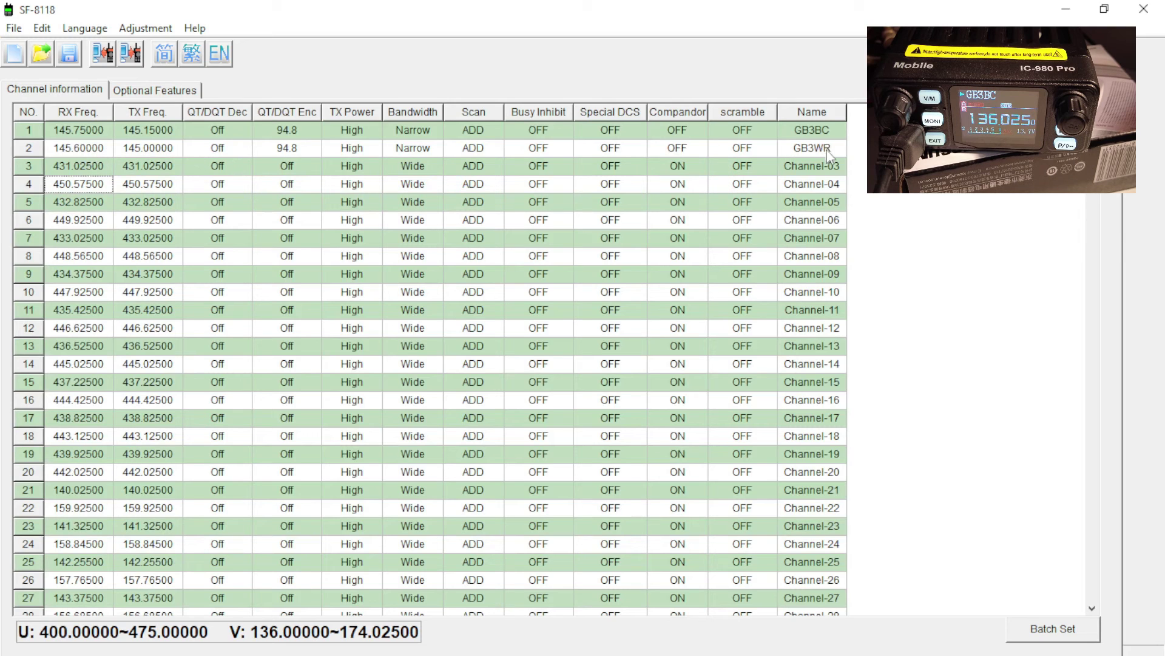
pyautogui.click(134, 52)
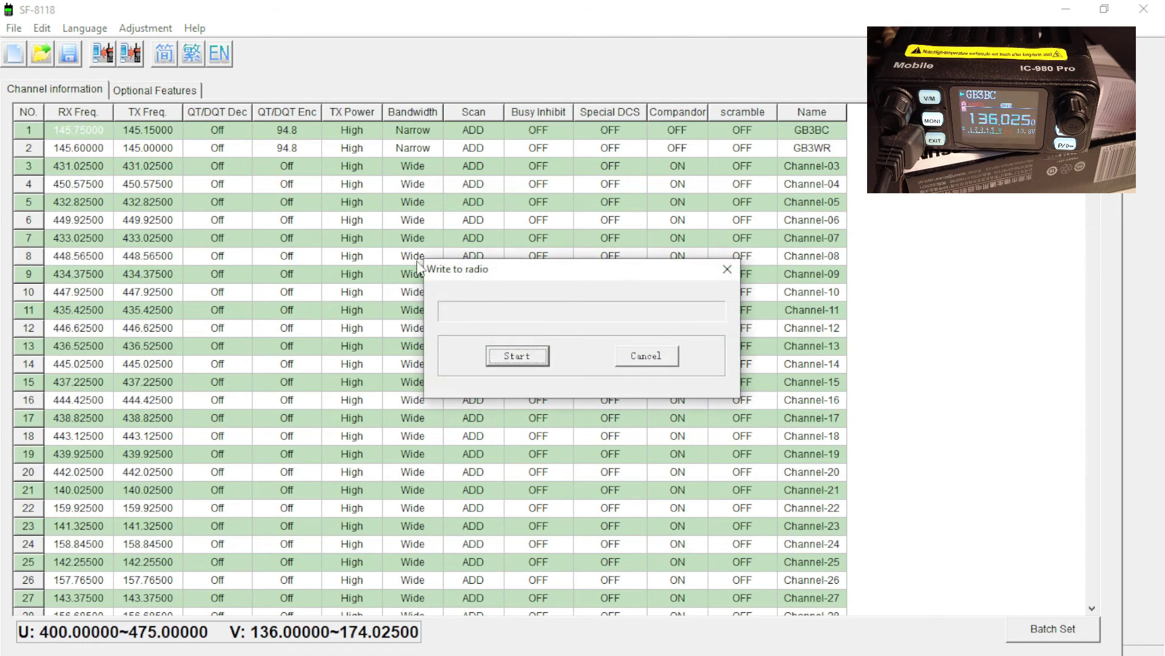
pyautogui.click(516, 357)
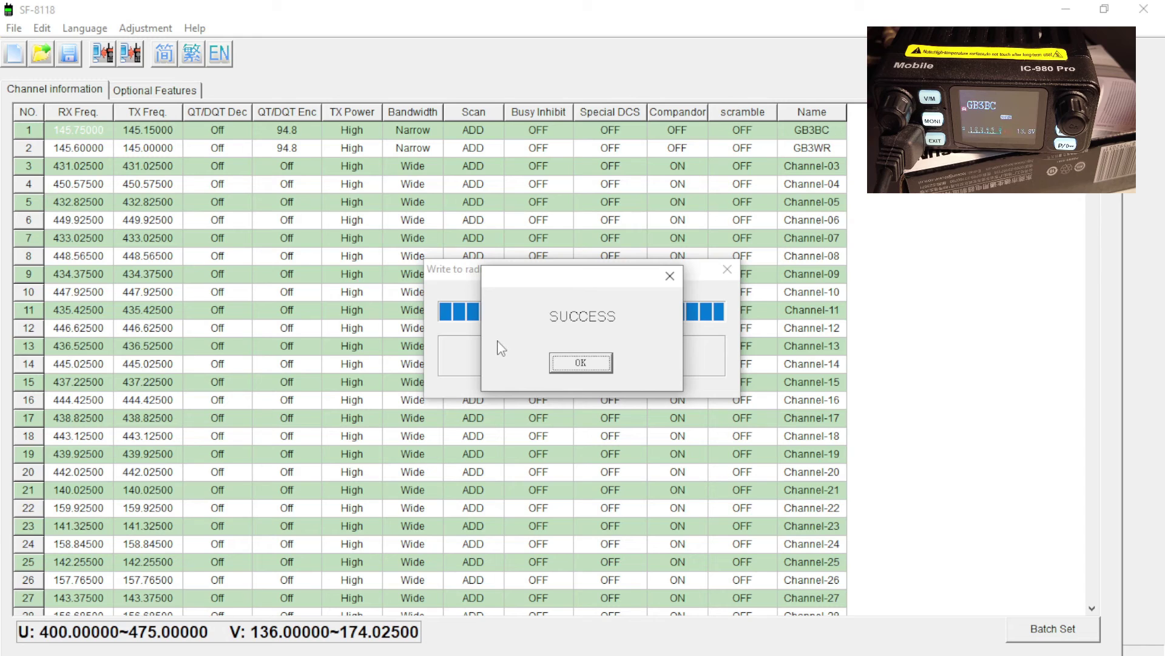
pyautogui.click(580, 363)
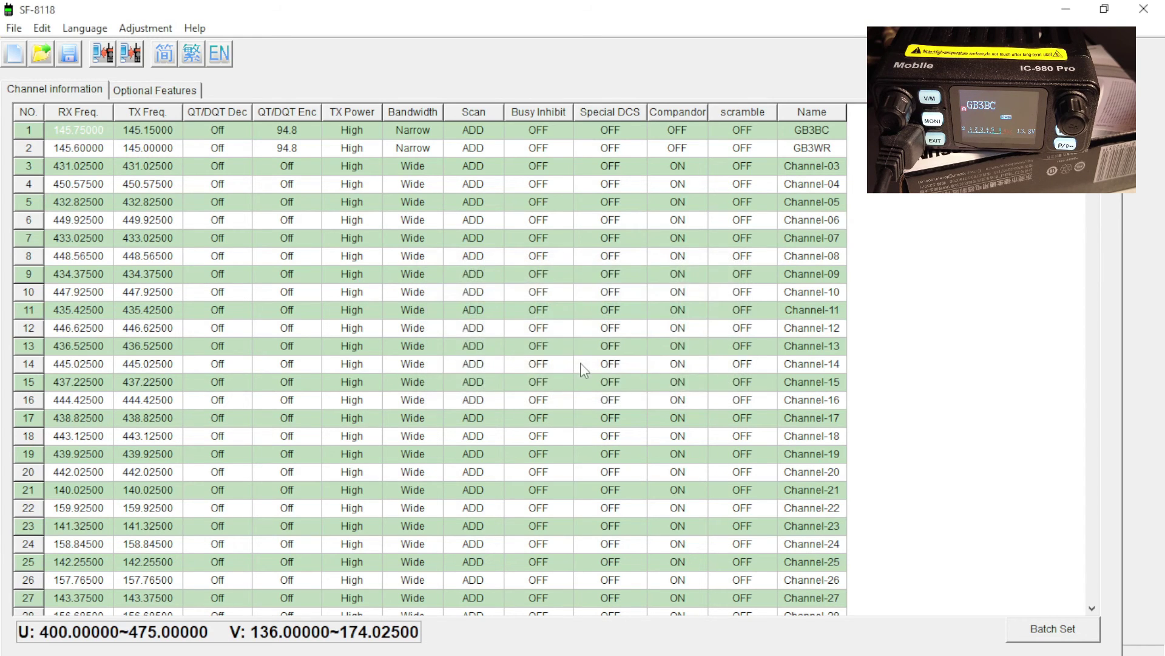